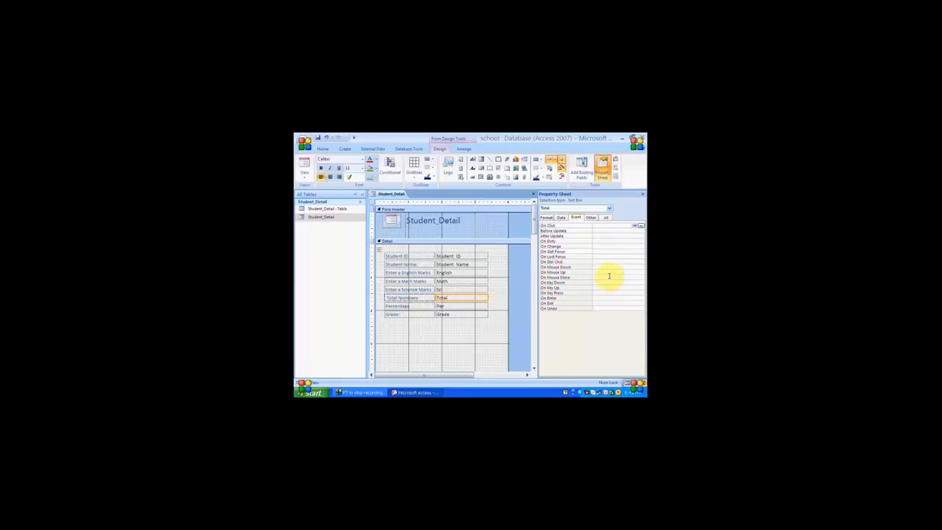
Assign an event procedure to the Total text box's On Mouse Move event and open its code
{"action": "left_click", "coordinate": [610, 277]}
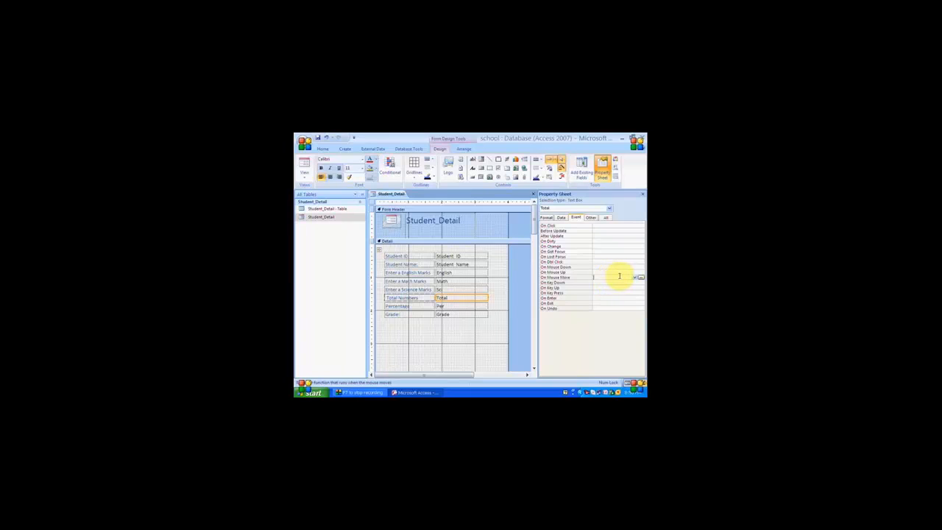
{"action": "left_click", "coordinate": [634, 279]}
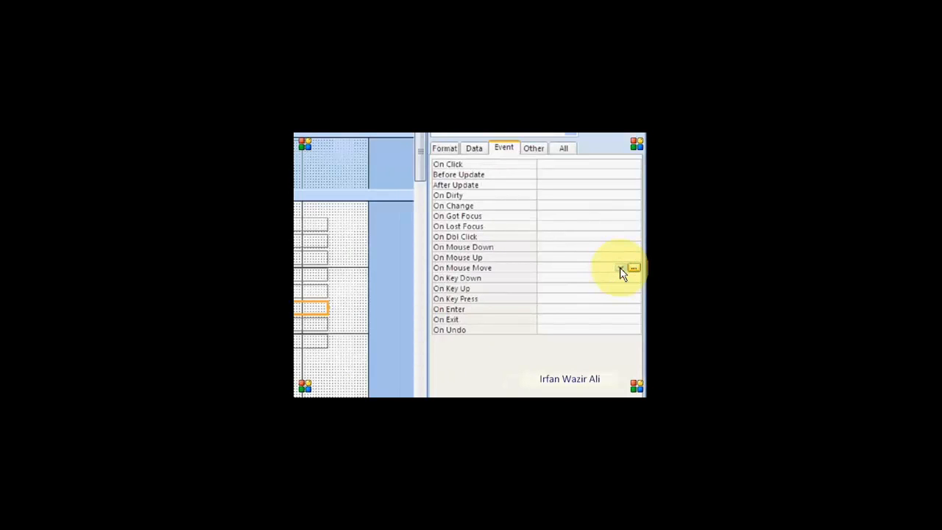
{"action": "left_click", "coordinate": [613, 276]}
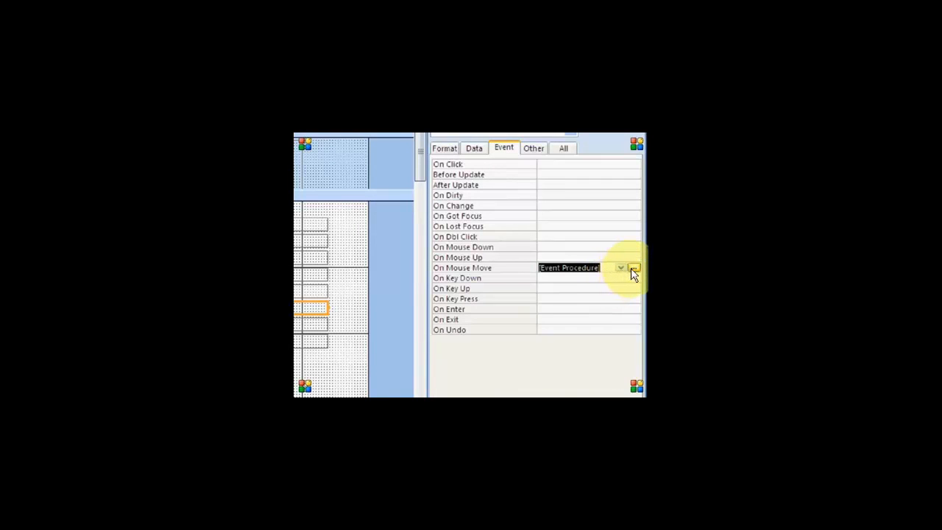
{"action": "left_click", "coordinate": [634, 268]}
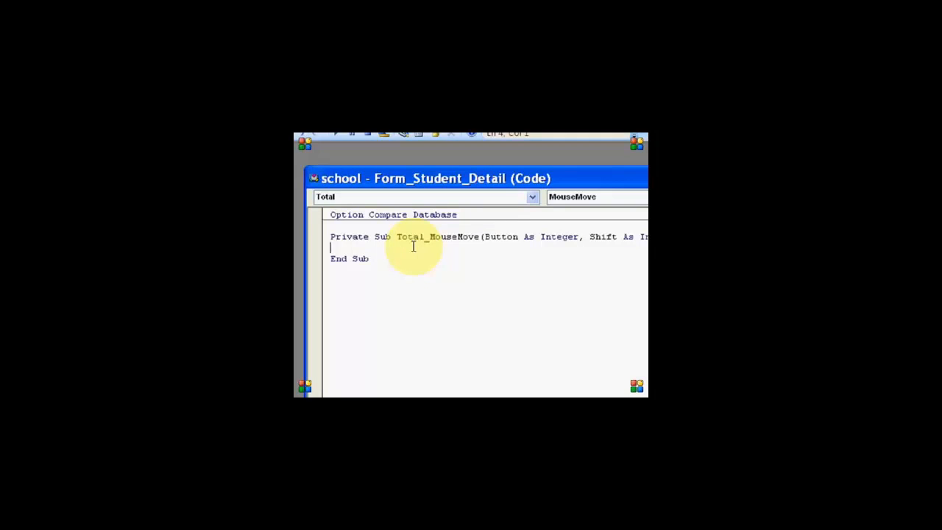
Write the statement Total = English + Math + Sci in the Total_MouseMove procedure, checking the control names in the object list
{"action": "type", "text": "Tota"}
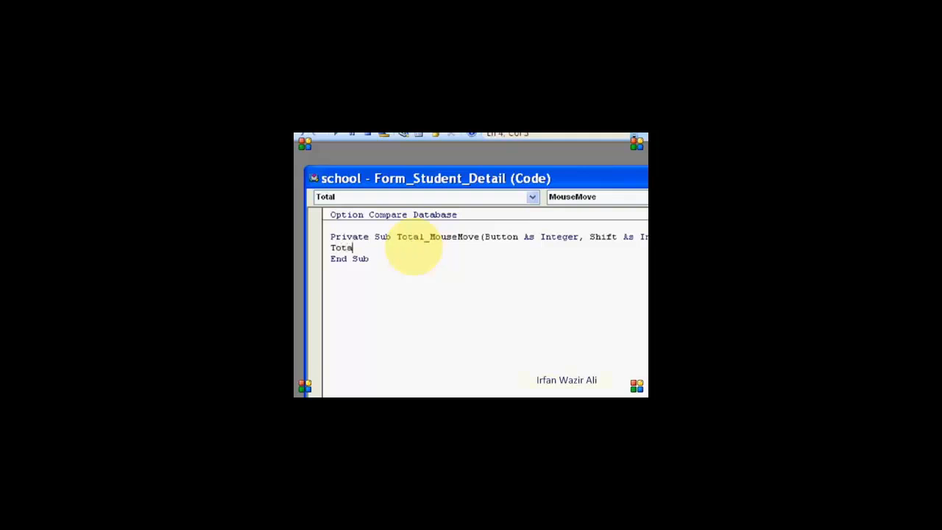
{"action": "type", "text": "l = English + Maths"}
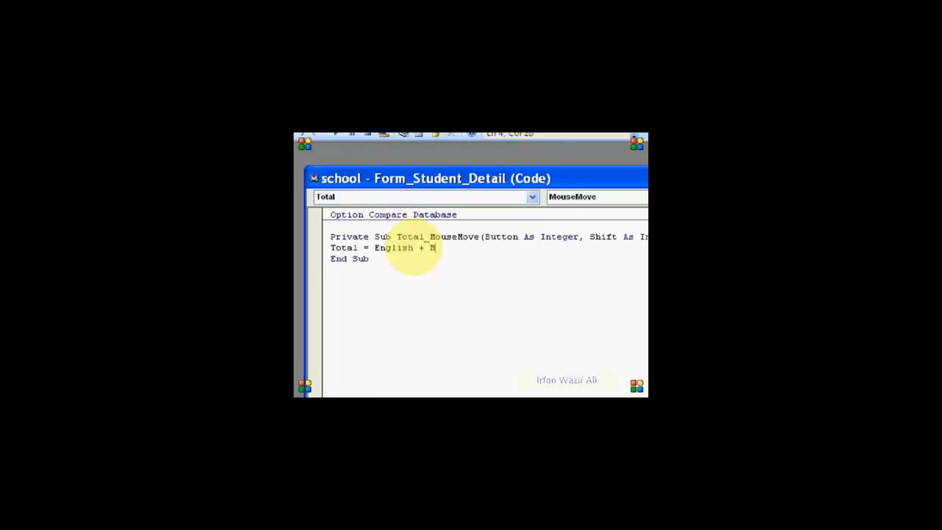
{"action": "key", "text": "BackSpace"}
{"action": "type", "text": "+ Scince"}
{"action": "key", "text": "BackSpace"}
{"action": "key", "text": "BackSpace"}
{"action": "key", "text": "BackSpace"}
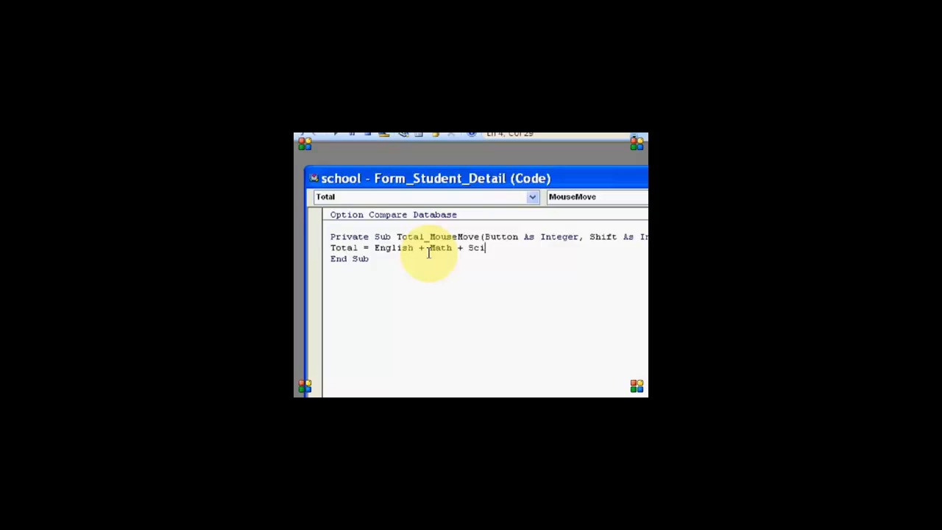
{"action": "left_click", "coordinate": [532, 202]}
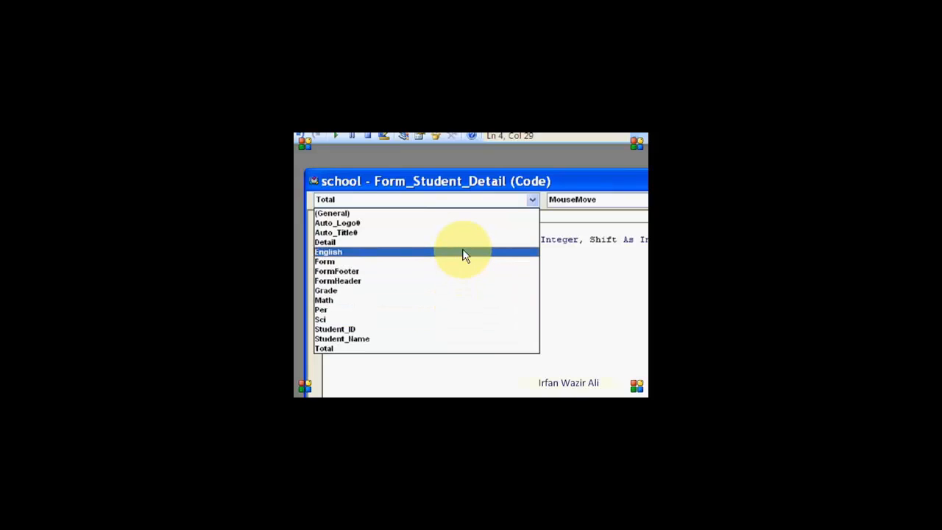
{"action": "left_click", "coordinate": [562, 252]}
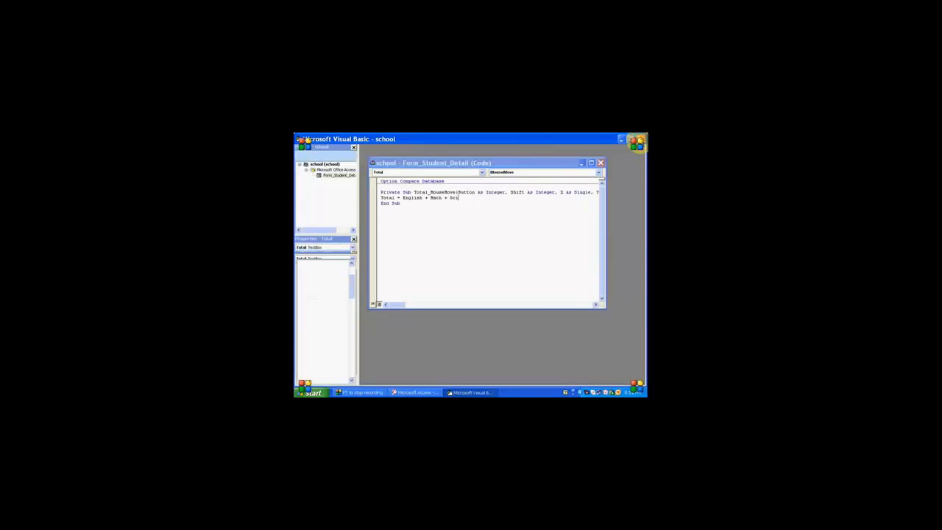
Close the code editor and switch the Student_Detail form to Form View
{"action": "left_click", "coordinate": [641, 139]}
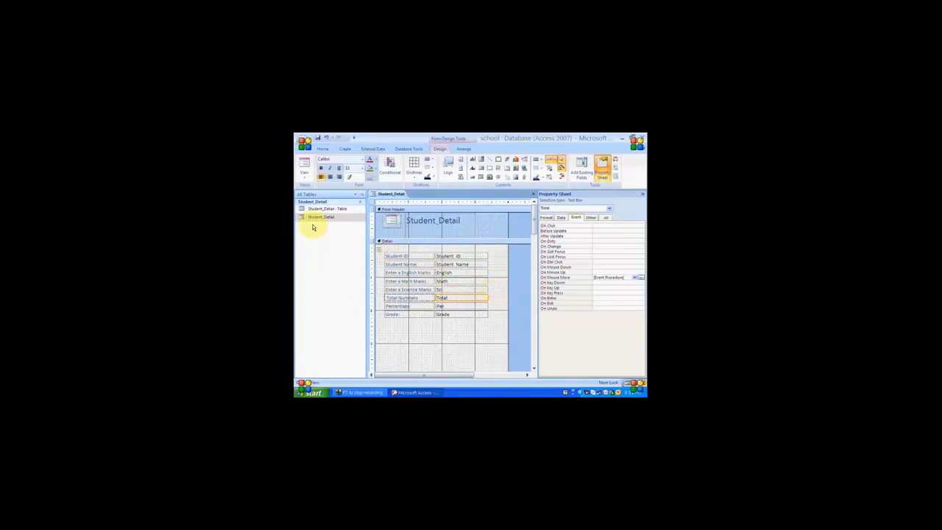
{"action": "left_click", "coordinate": [307, 176]}
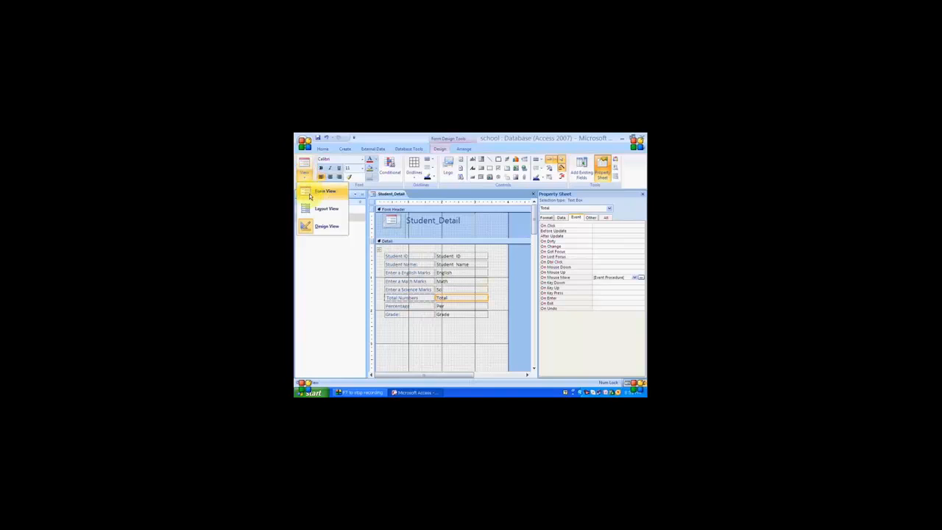
{"action": "left_click", "coordinate": [310, 194]}
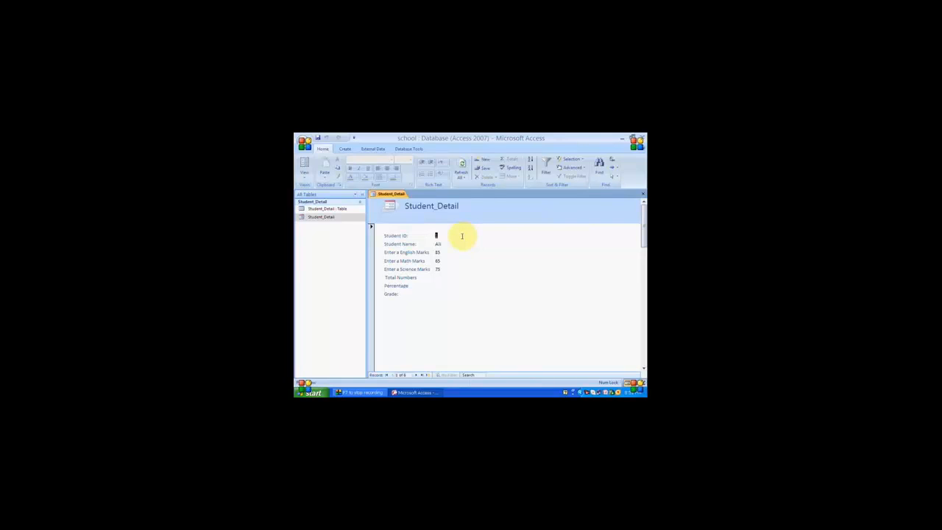
Go through all six student records and trigger the Total Numbers calculation in each one
{"action": "left_click", "coordinate": [439, 277]}
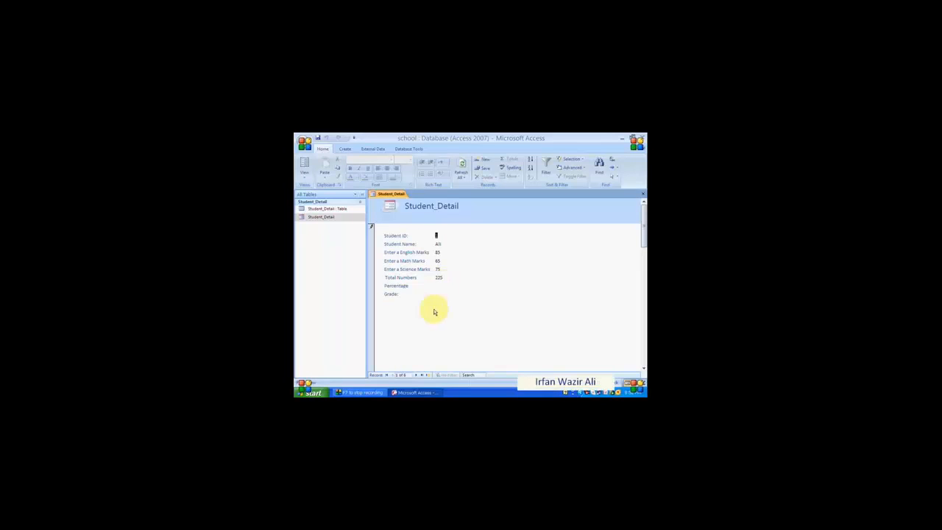
{"action": "left_click", "coordinate": [417, 375]}
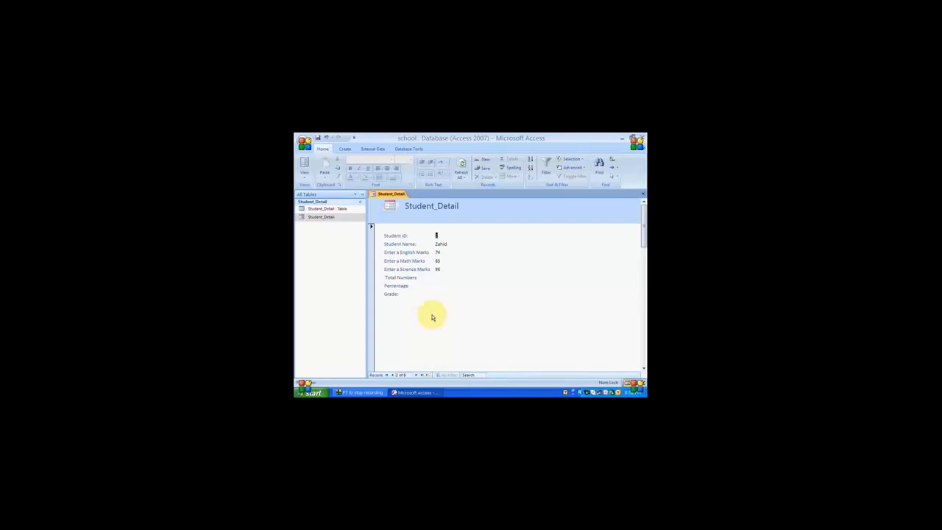
{"action": "left_click", "coordinate": [439, 278]}
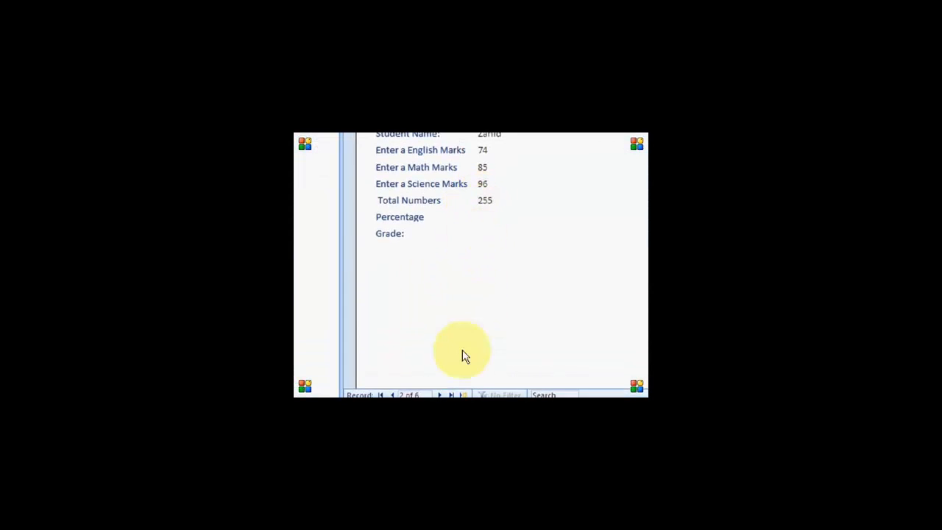
{"action": "left_click", "coordinate": [440, 396]}
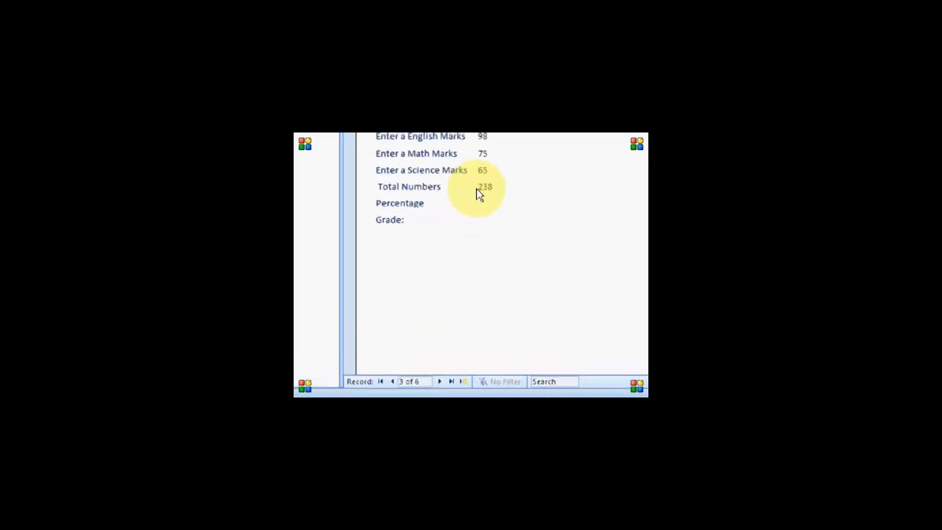
{"action": "left_click", "coordinate": [444, 378]}
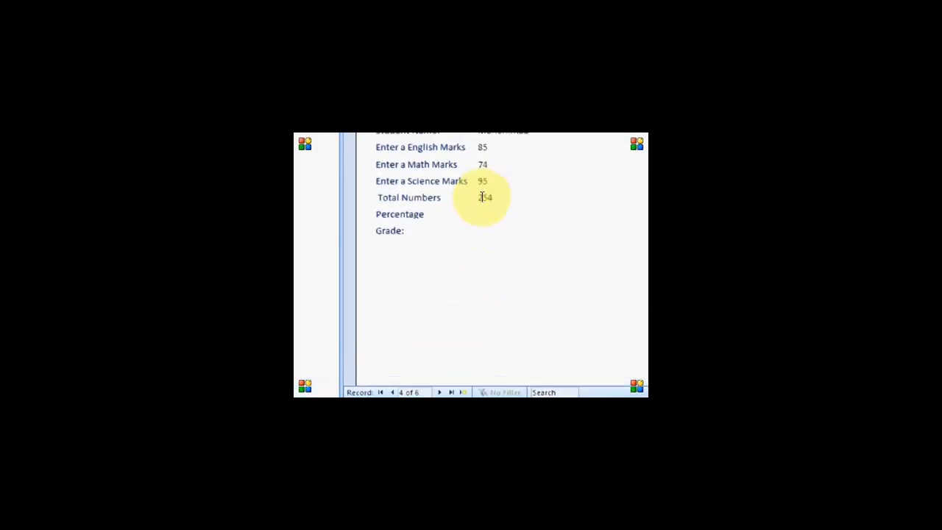
{"action": "left_click", "coordinate": [441, 386]}
{"action": "left_click", "coordinate": [485, 177]}
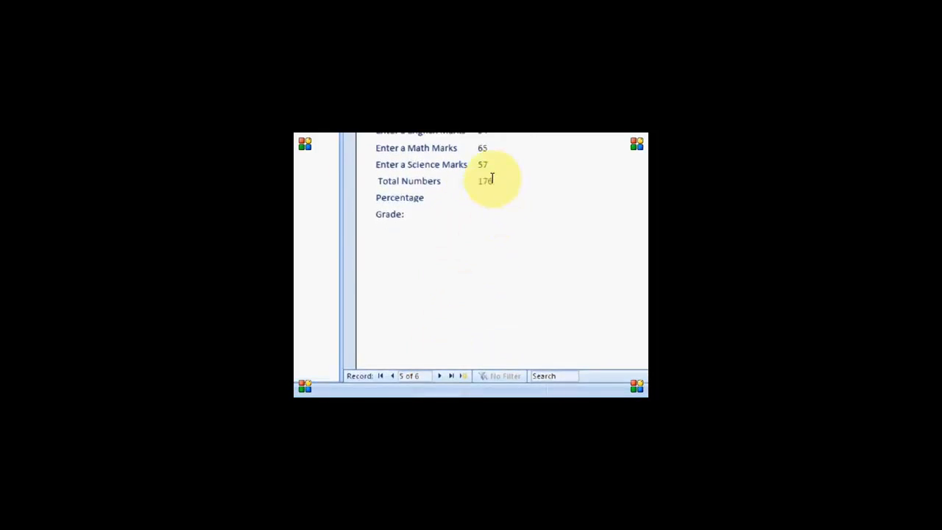
{"action": "left_click", "coordinate": [440, 371]}
{"action": "left_click", "coordinate": [486, 171]}
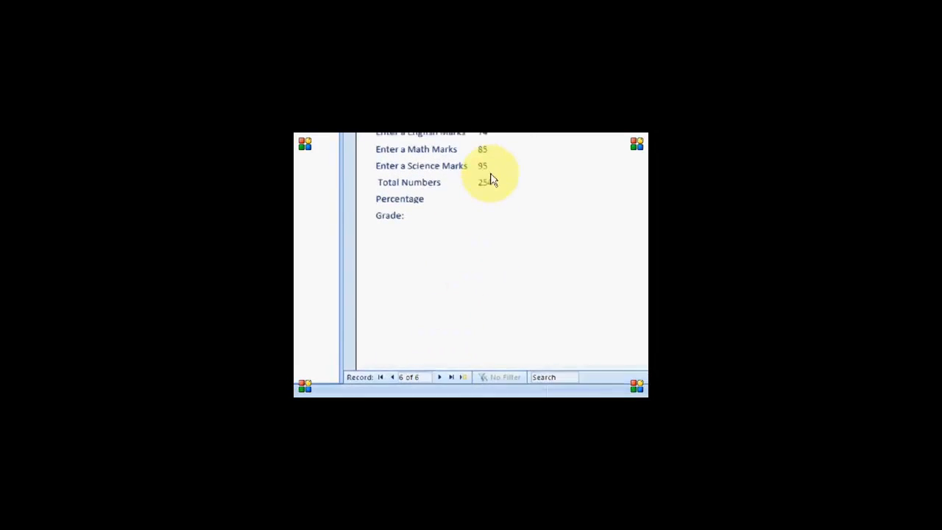
Set the English, Math and Science marks of the sixth student record to 10 each
{"action": "left_click", "coordinate": [488, 123]}
{"action": "double_click", "coordinate": [488, 171]}
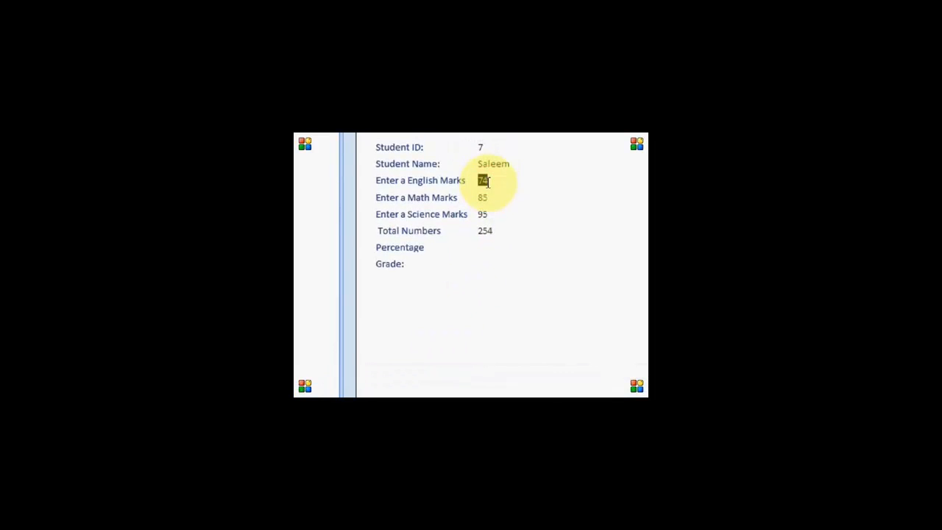
{"action": "type", "text": "10"}
{"action": "key", "text": "Tab"}
{"action": "type", "text": "10"}
{"action": "key", "text": "Tab"}
{"action": "type", "text": "10"}
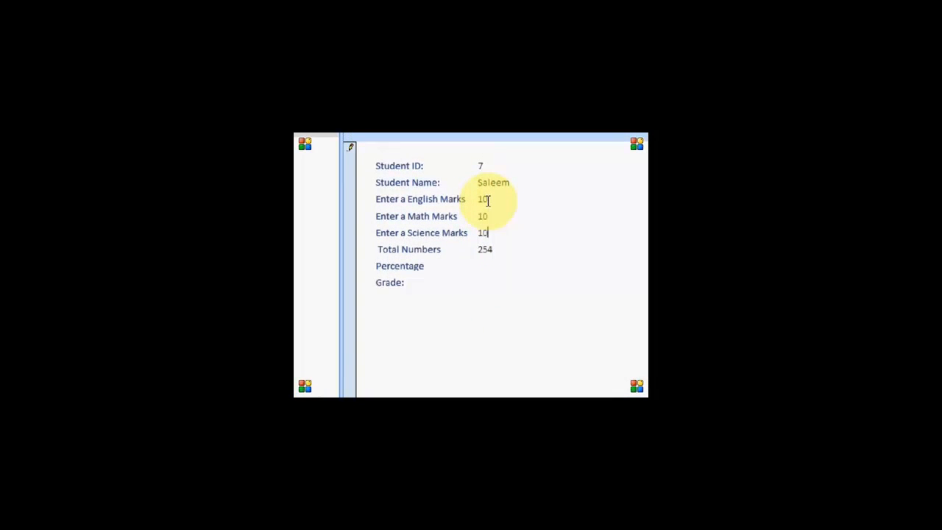
Recalculate Total Numbers for the edited sixth record and select its value
{"action": "key", "text": "Tab"}
{"action": "left_click", "coordinate": [491, 250]}
{"action": "double_click", "coordinate": [492, 250]}
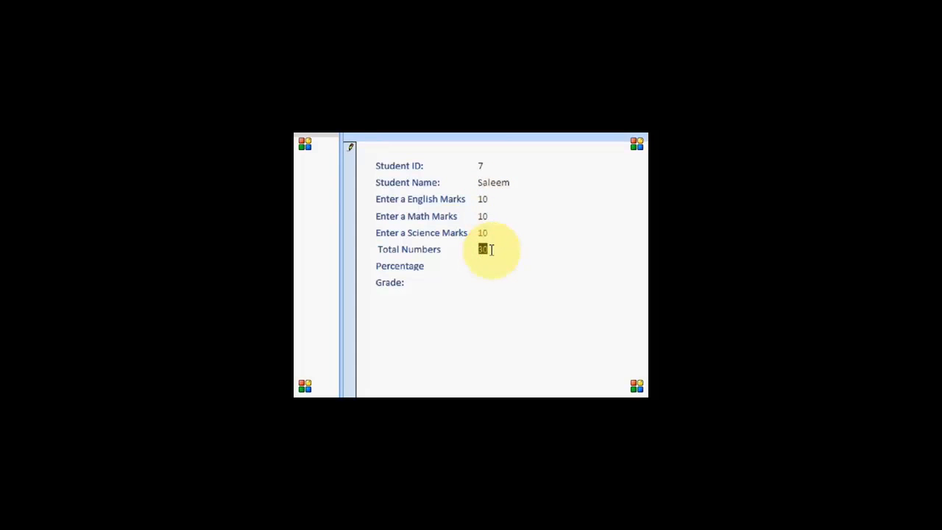
{"action": "double_click", "coordinate": [494, 250]}
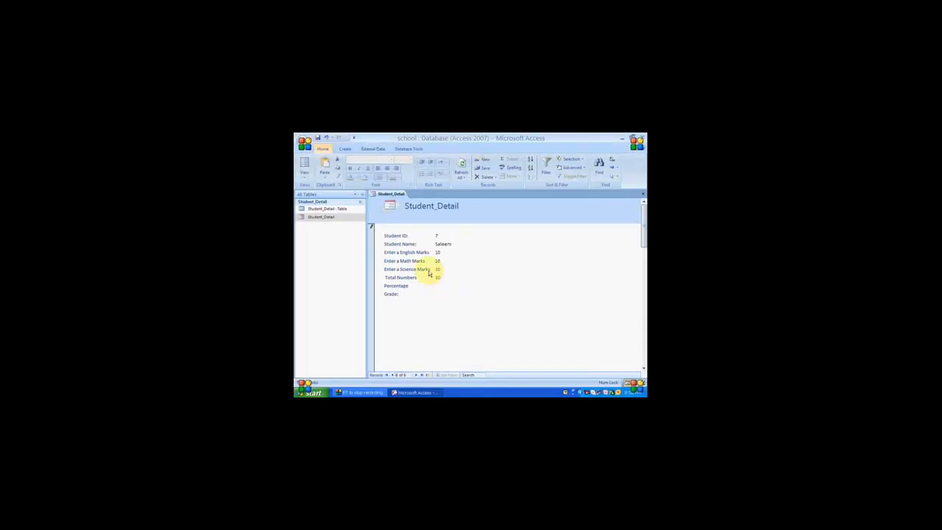
In Design View, assign an event procedure to the Per text box's On Mouse Move event and open its code
{"action": "left_click", "coordinate": [304, 175]}
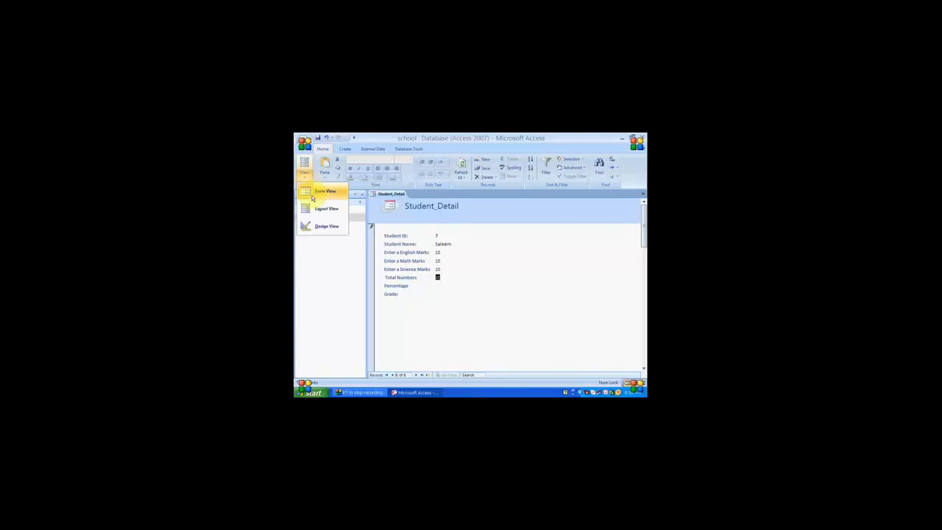
{"action": "left_click", "coordinate": [318, 225]}
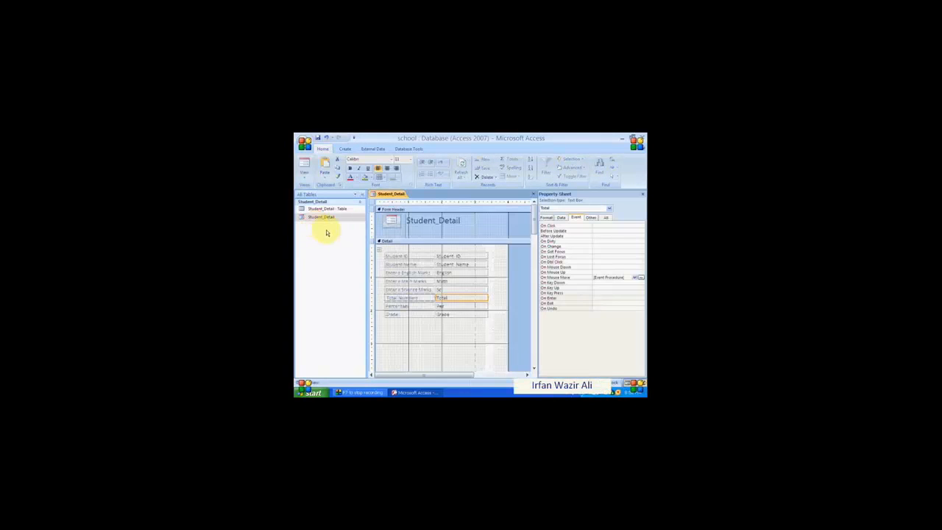
{"action": "left_click", "coordinate": [463, 306]}
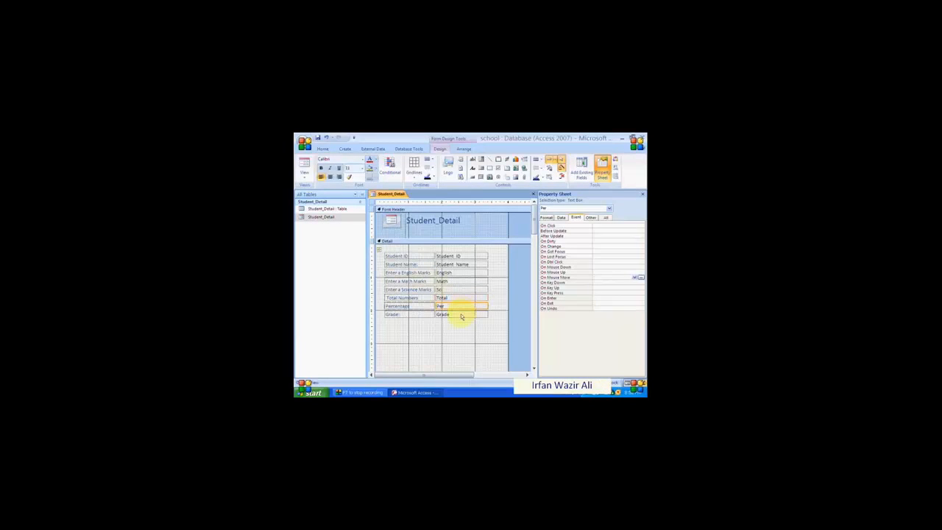
{"action": "double_click", "coordinate": [634, 279]}
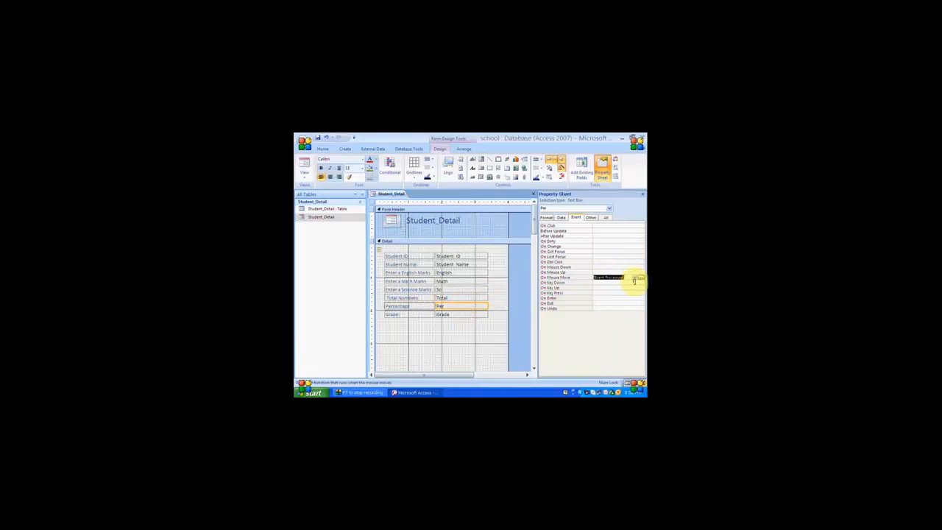
{"action": "left_click", "coordinate": [640, 279]}
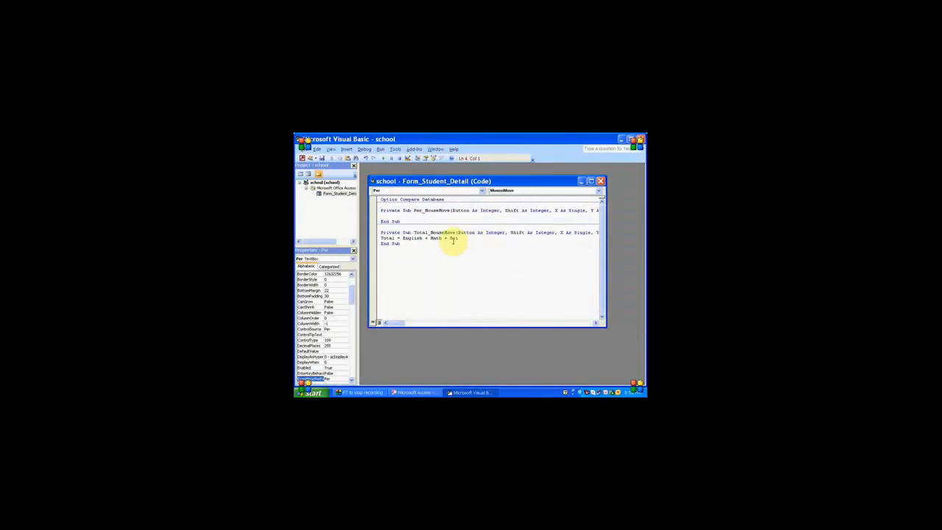
Write Per = Total / 300 * 100 in the Per_MouseMove procedure and return the form to Form View
{"action": "type", "text": "per = total / 300 *100"}
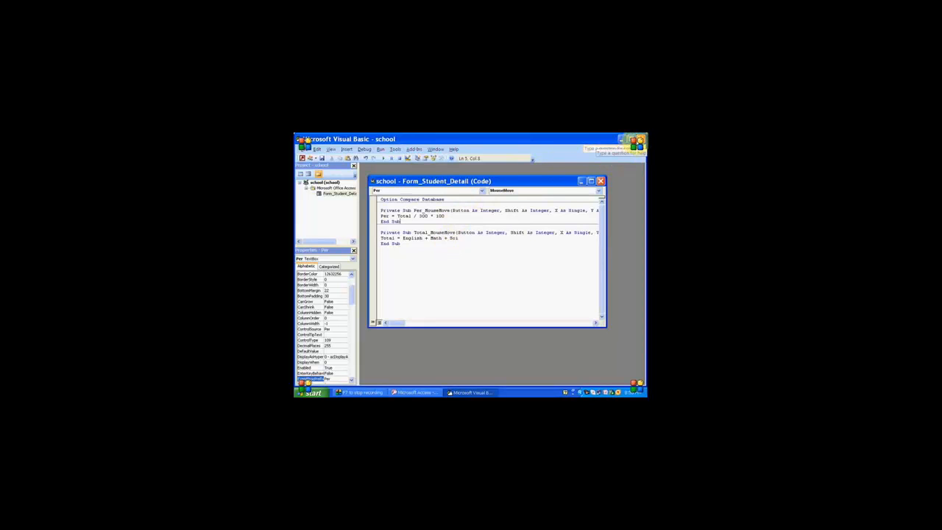
{"action": "left_click", "coordinate": [638, 139]}
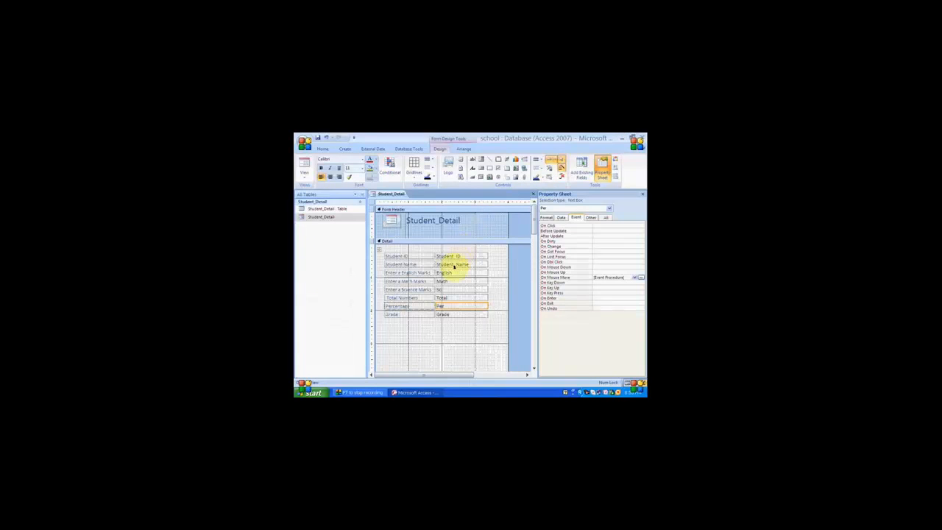
{"action": "left_click", "coordinate": [304, 176]}
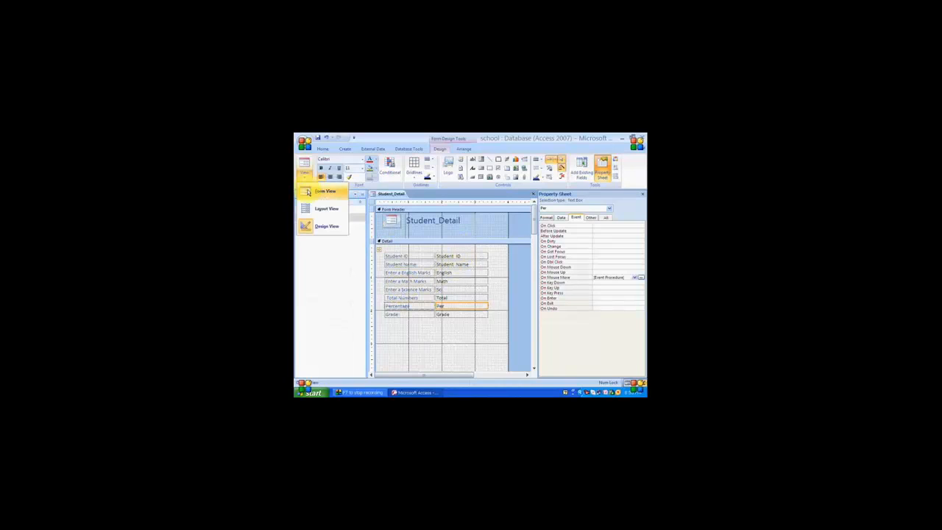
{"action": "left_click", "coordinate": [309, 189]}
Calculate the Percentage value for the first five student records, going through them one by one
{"action": "mouse_move", "coordinate": [443, 287]}
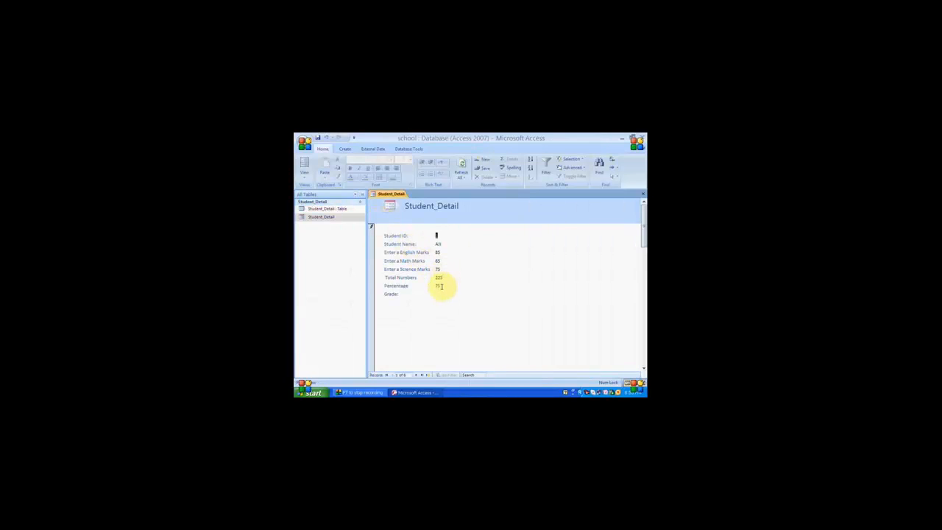
{"action": "left_click", "coordinate": [415, 375]}
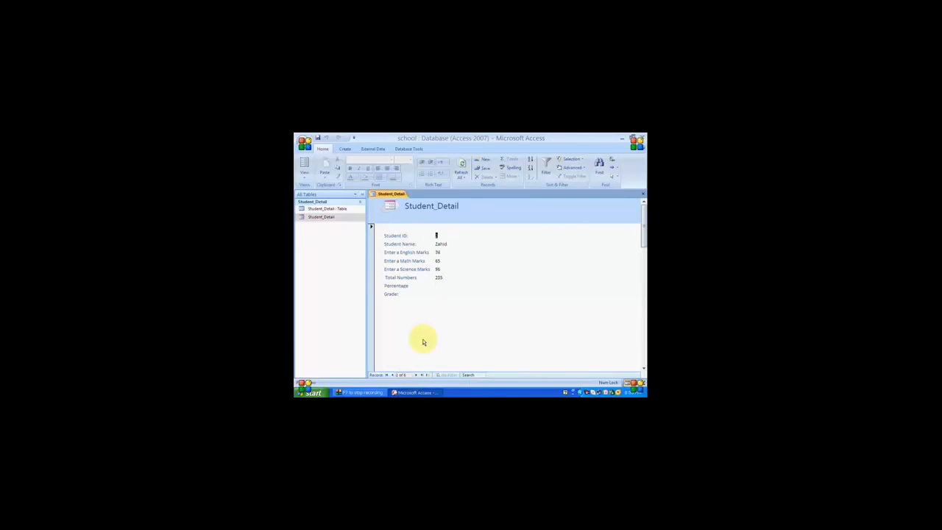
{"action": "left_click", "coordinate": [417, 375]}
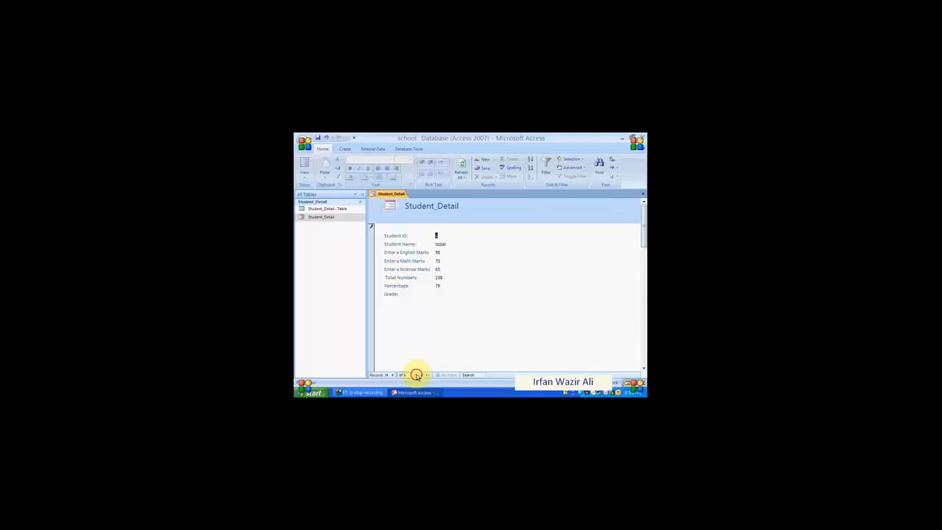
{"action": "left_click", "coordinate": [416, 374]}
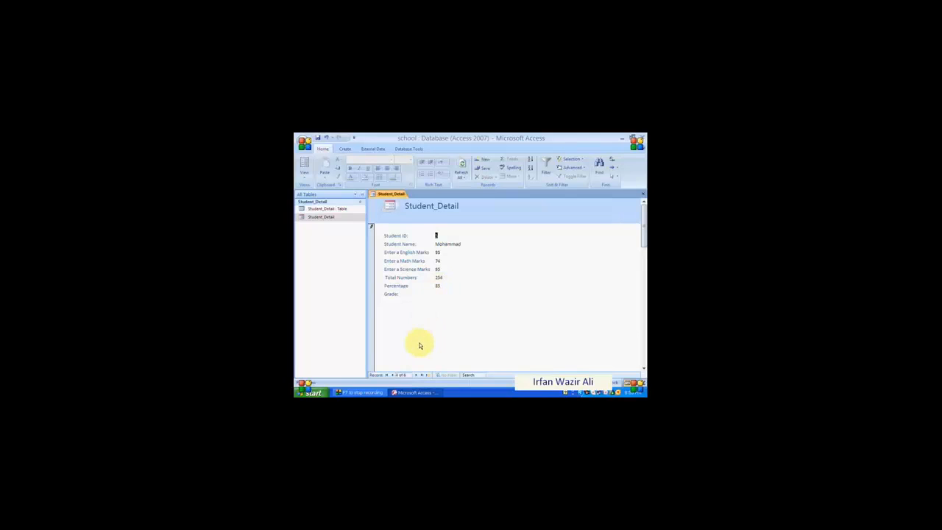
{"action": "left_click", "coordinate": [416, 375]}
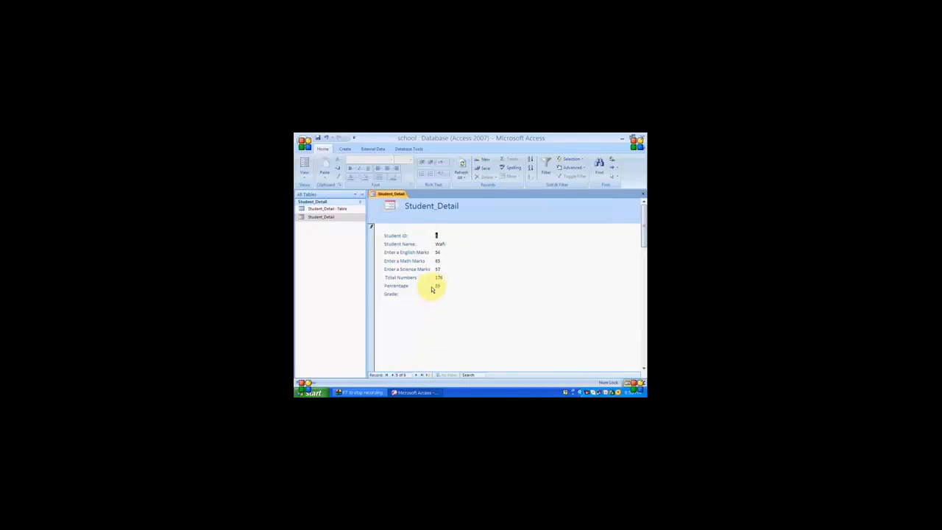
In Design View, assign an event procedure to the Grade text box's On Mouse Move event and open its code
{"action": "left_click", "coordinate": [306, 181]}
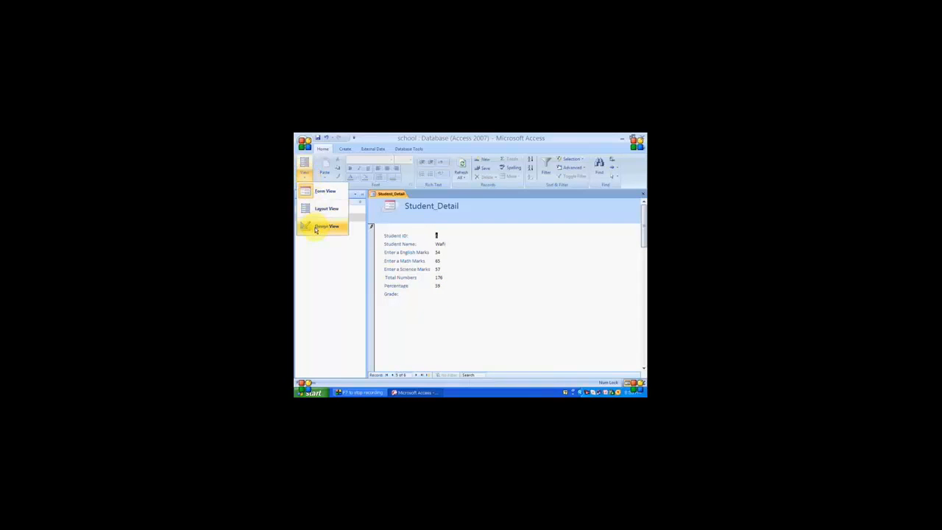
{"action": "left_click", "coordinate": [313, 226]}
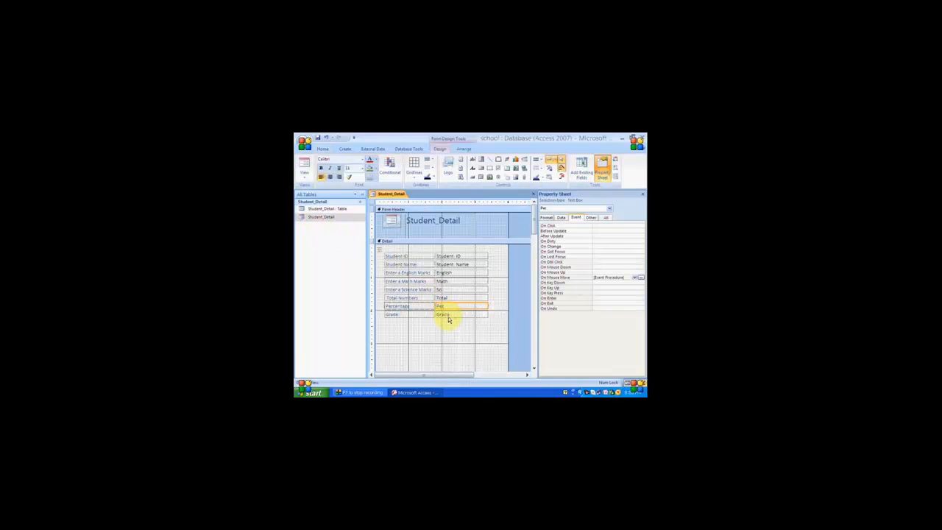
{"action": "left_click", "coordinate": [443, 315]}
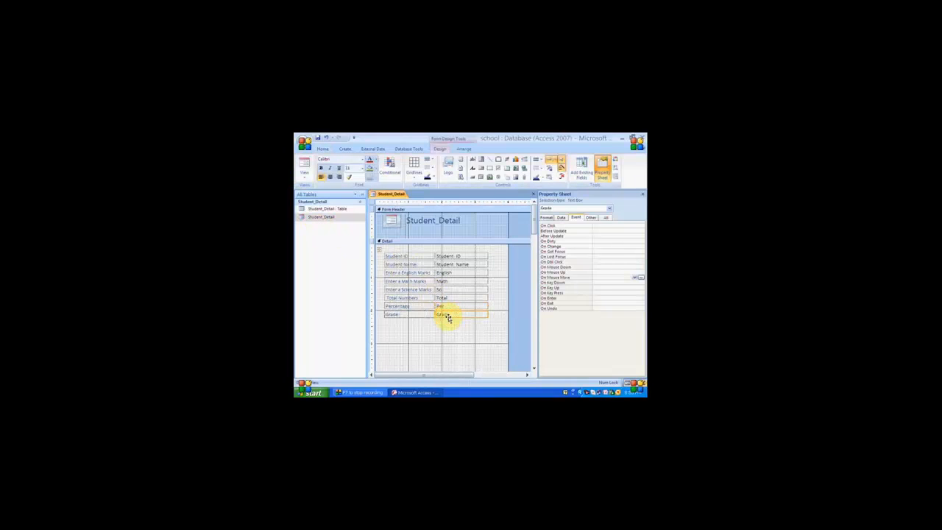
{"action": "double_click", "coordinate": [635, 281]}
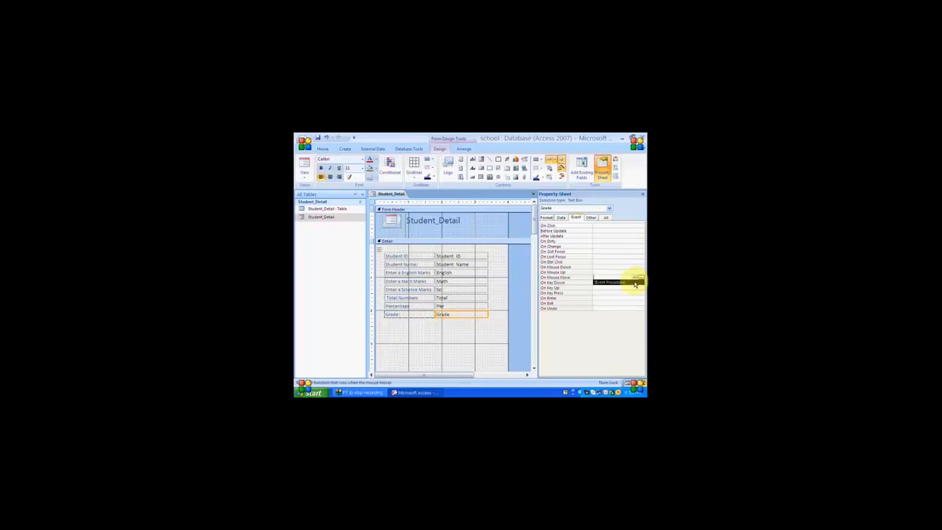
{"action": "left_click", "coordinate": [640, 280]}
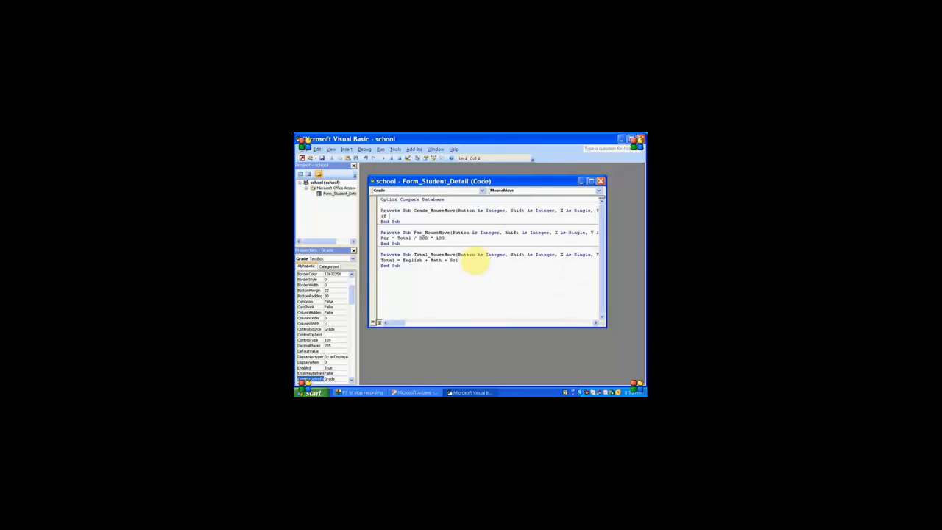
Begin the Grade_MouseMove procedure with If Per > 80 Then, the assignment Per = "A+" and an Else line
{"action": "type", "text": "if per > 80 Then"}
{"action": "key", "text": "Return"}
{"action": "type", "text": "per "}
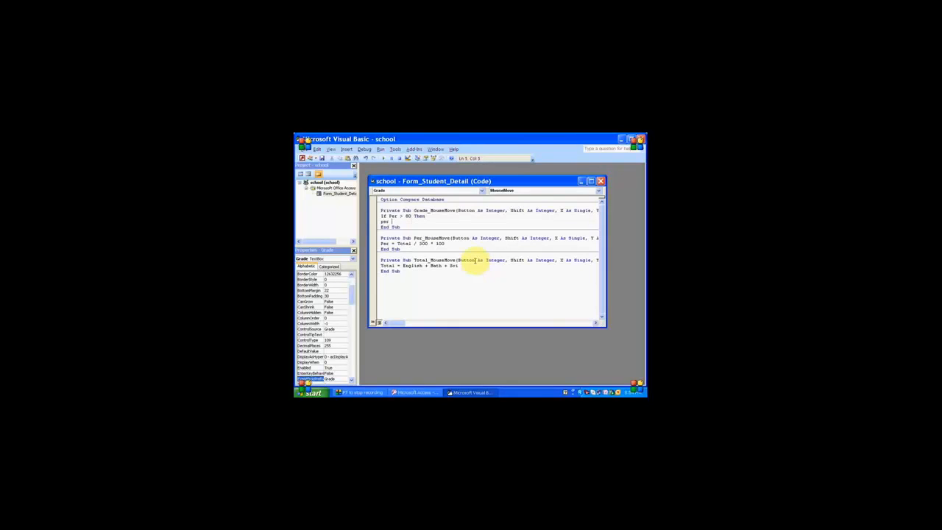
{"action": "type", "text": "= \"A+\""}
{"action": "key", "text": "Return"}
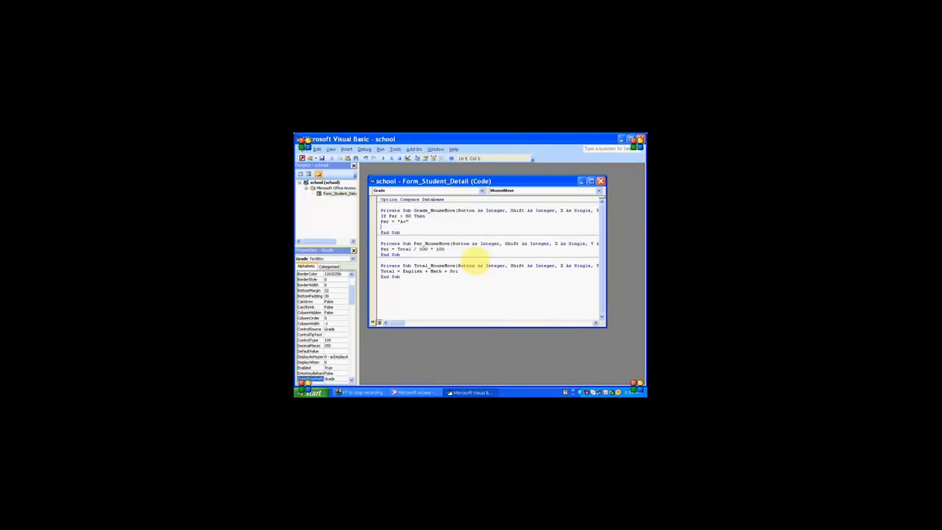
{"action": "type", "text": "Else"}
{"action": "key", "text": "Return"}
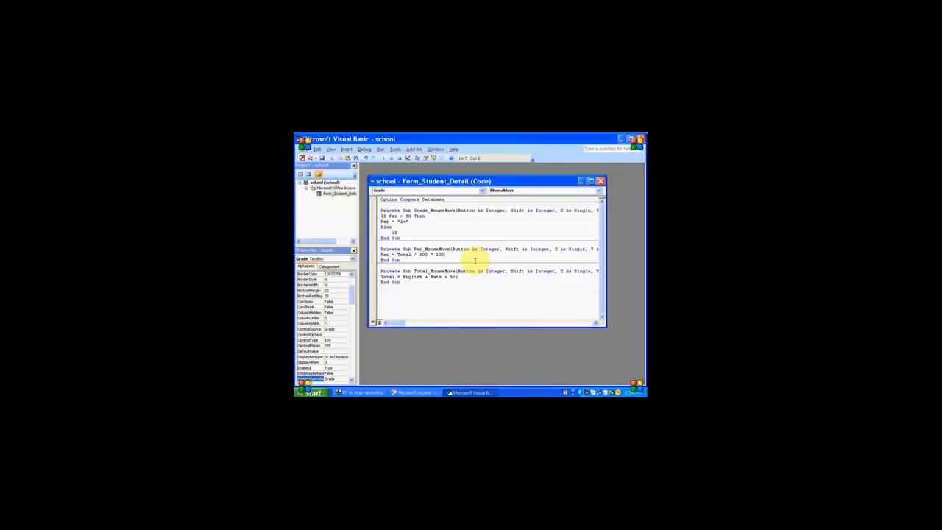
Add an indented If Per > 70 Then condition under the first Else
{"action": "type", "text": "if"}
{"action": "key", "text": "Return"}
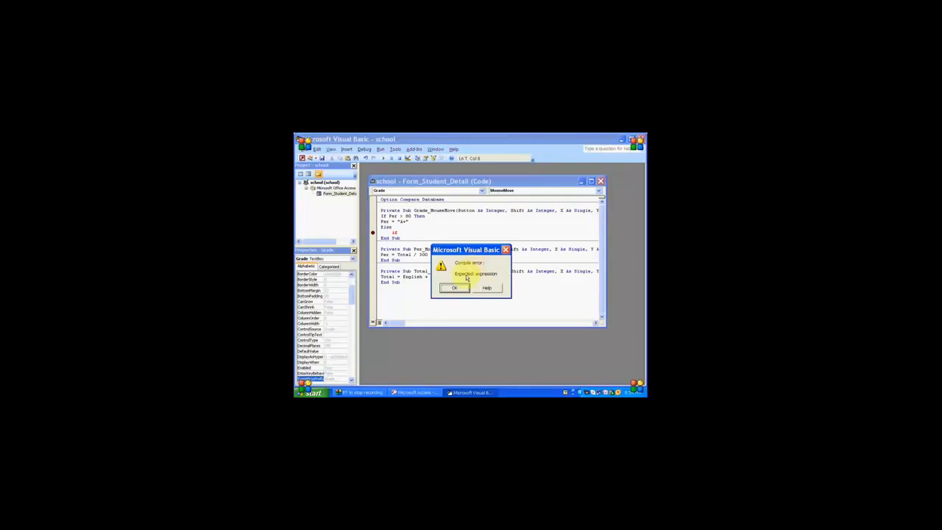
{"action": "left_click", "coordinate": [454, 288]}
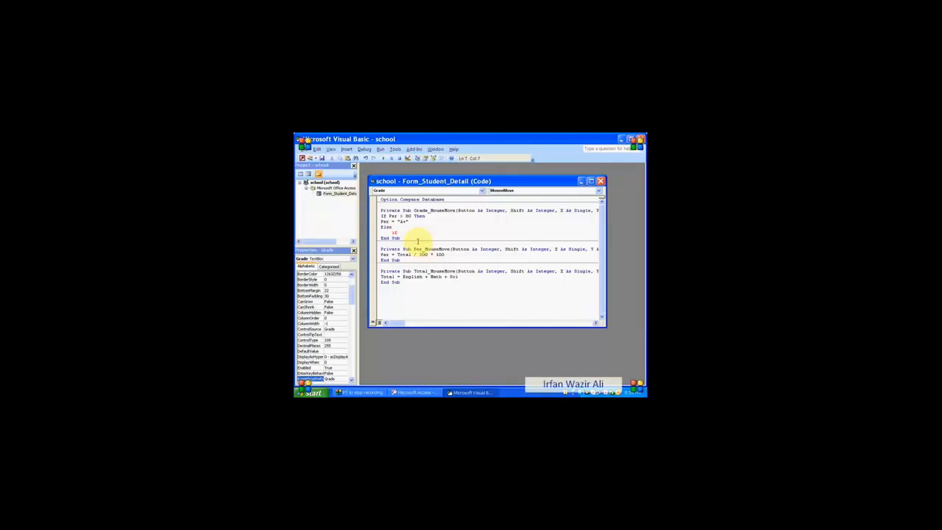
{"action": "type", "text": "per "}
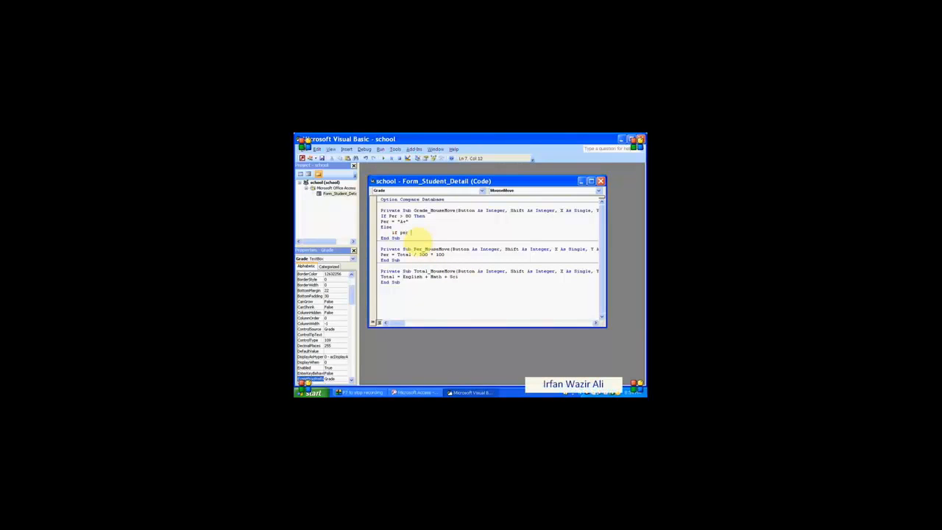
{"action": "type", "text": "> 70 then"}
{"action": "key", "text": "Return"}
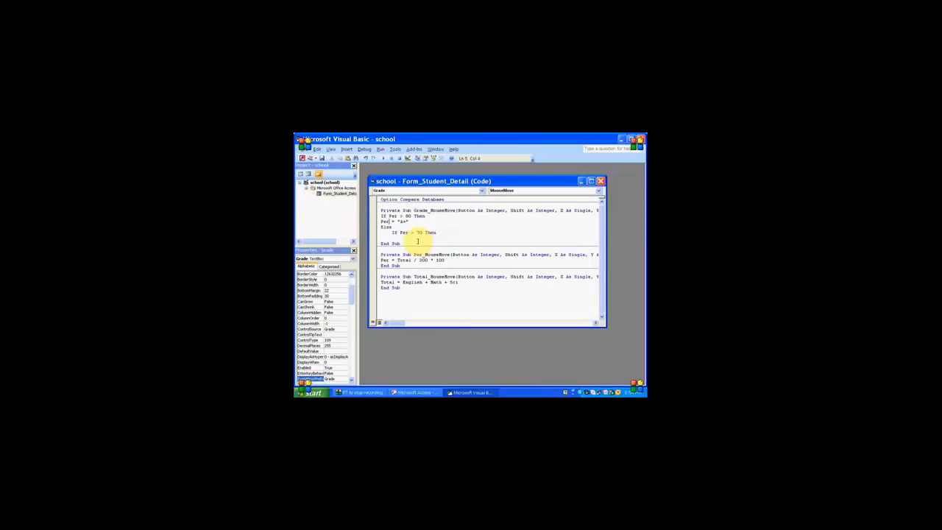
Correct the A+ assignment to Grade = "A+" and add Grade = "A" under the Per > 70 condition
{"action": "key", "text": "BackSpace"}
{"action": "key", "text": "BackSpace"}
{"action": "key", "text": "BackSpace"}
{"action": "key", "text": "BackSpace"}
{"action": "key", "text": "Return"}
{"action": "type", "text": "Grade "}
{"action": "type", "text": "Grade"}
{"action": "type", "text": " = \"B\""}
{"action": "key", "text": "Return"}
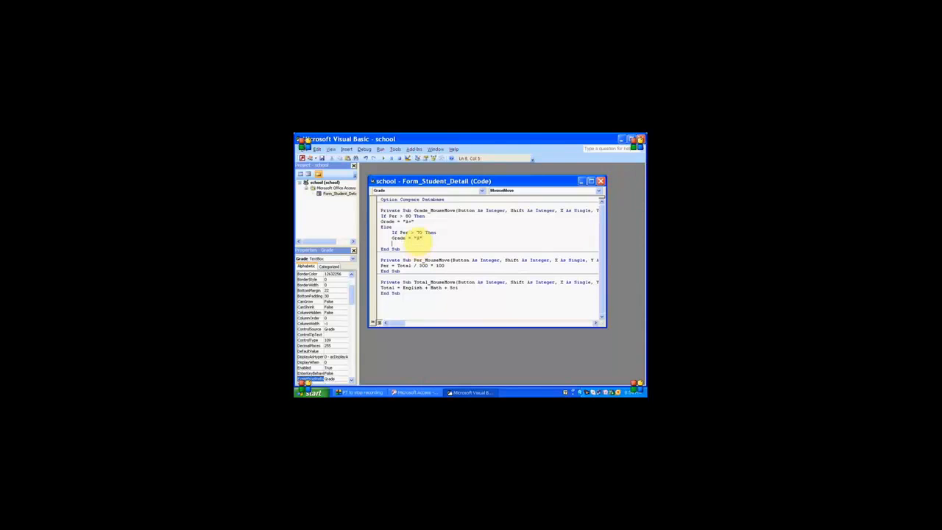
Add an Else branch with a nested If Per > 60 Then that assigns Grade = "B"
{"action": "type", "text": "else"}
{"action": "key", "text": "Return"}
{"action": "key", "text": "Tab"}
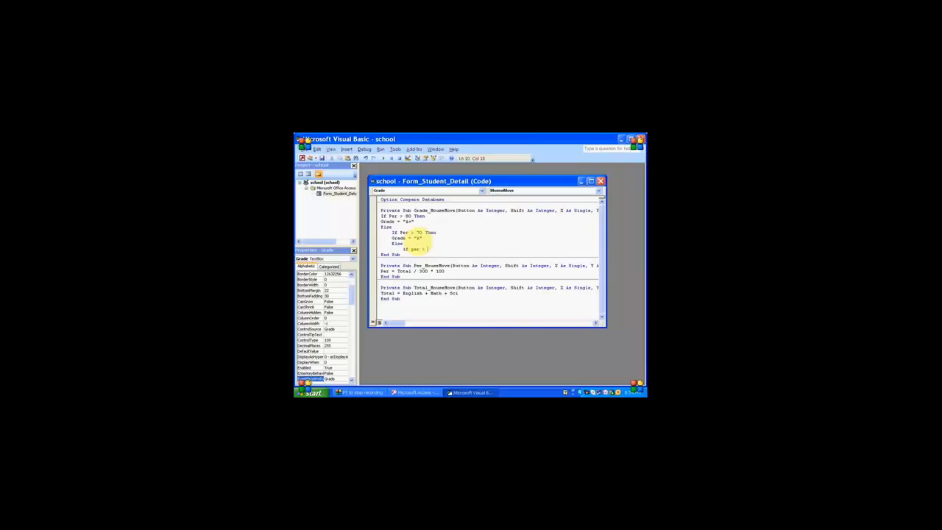
{"action": "type", "text": "if per > 80 Then"}
{"action": "key", "text": "Return"}
{"action": "type", "text": "Gra"}
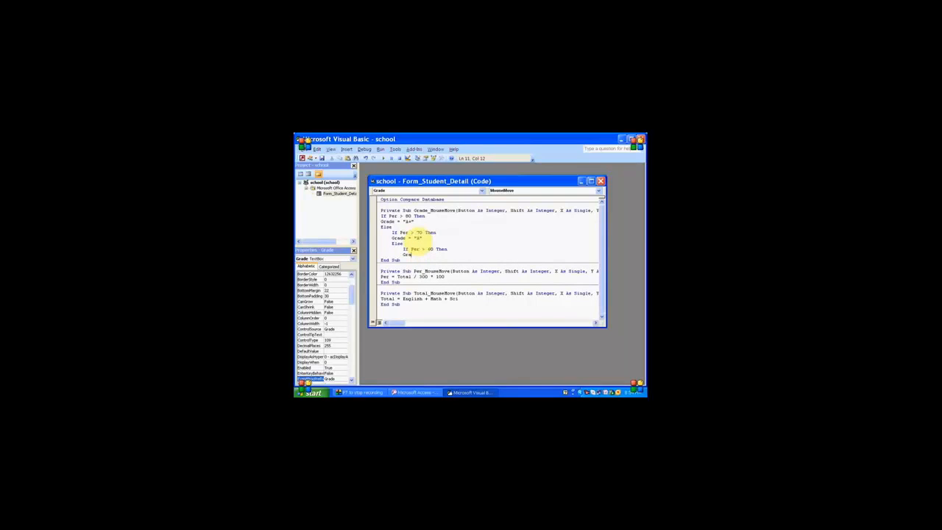
{"action": "type", "text": "de = \"B\""}
{"action": "key", "text": "Return"}
Add an Else branch with a nested If Per >= 50 Then that assigns Grade = "C"
{"action": "type", "text": "Else"}
{"action": "key", "text": "Return"}
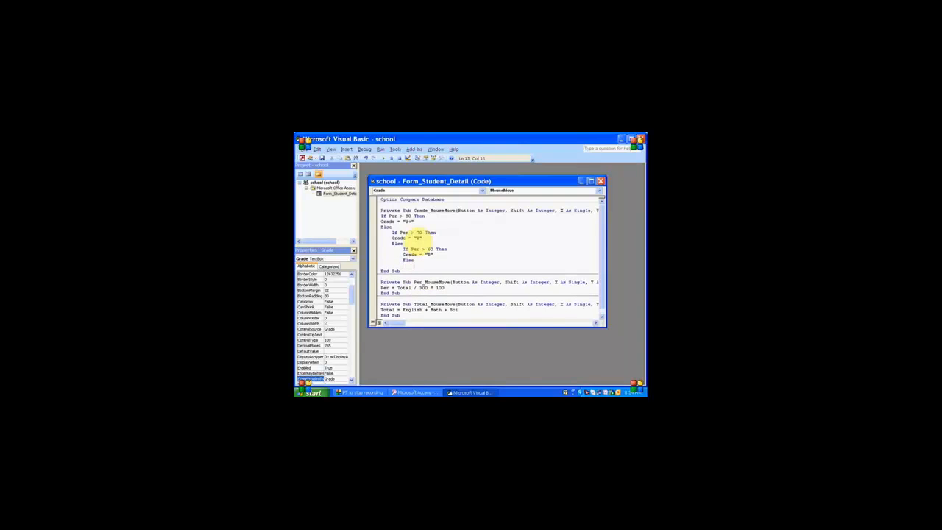
{"action": "type", "text": "if per > = 80 then"}
{"action": "key", "text": "Return"}
{"action": "type", "text": "Grad"}
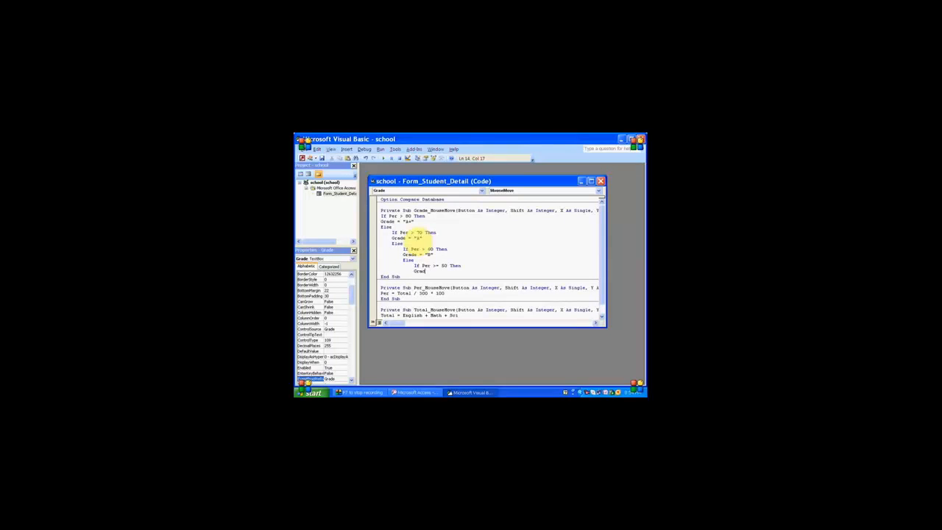
{"action": "type", "text": "e = \"C\""}
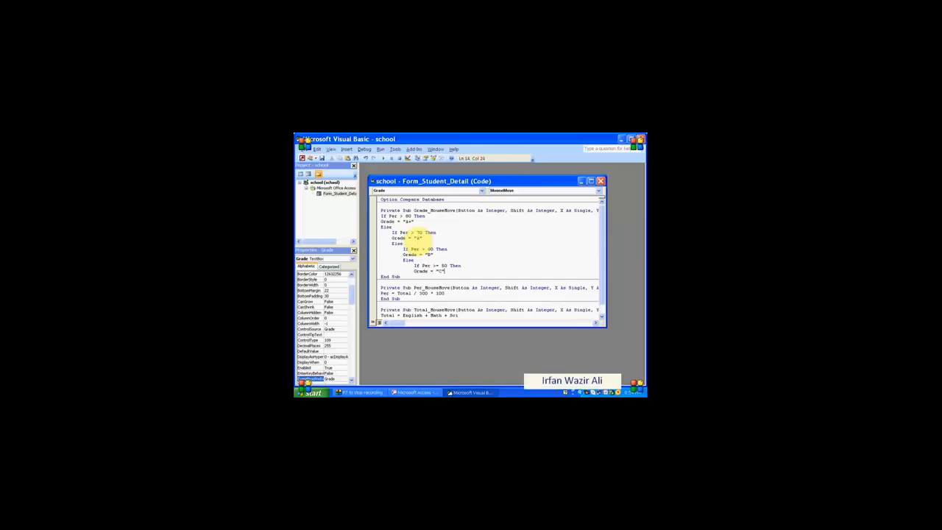
Add an Else branch with a nested If Per >= 40 Then that assigns Grade = "D"
{"action": "key", "text": "Return"}
{"action": "type", "text": "Else"}
{"action": "key", "text": "Return"}
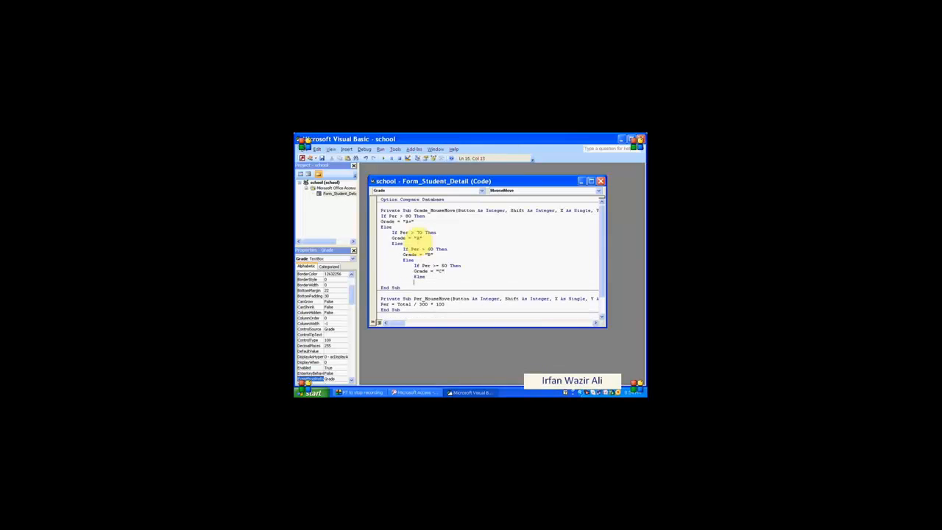
{"action": "type", "text": "If "}
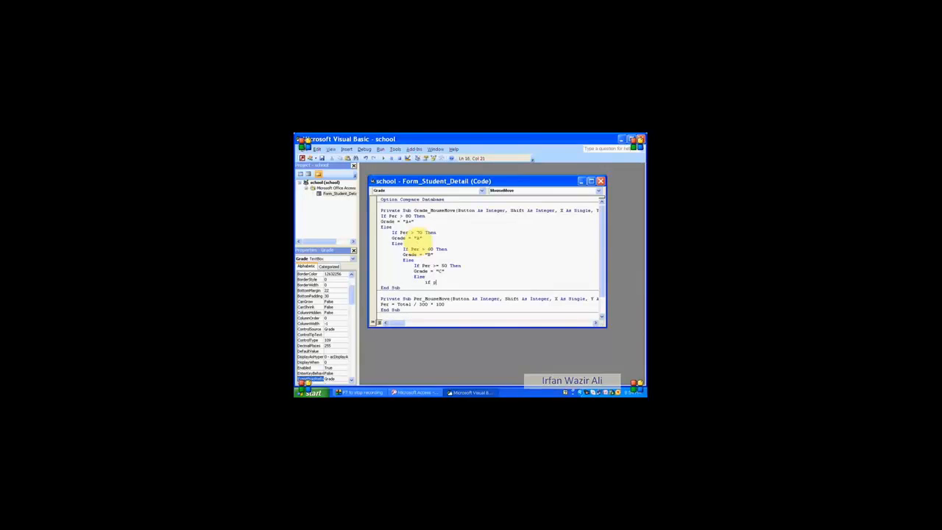
{"action": "type", "text": "per >"}
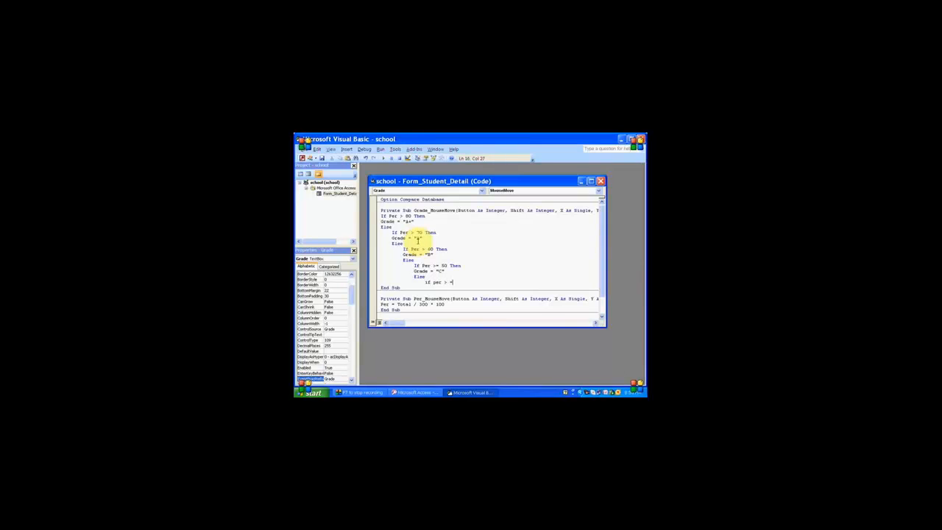
{"action": "type", "text": "= 40 th"}
{"action": "key", "text": "Return"}
{"action": "type", "text": "Grade = "}
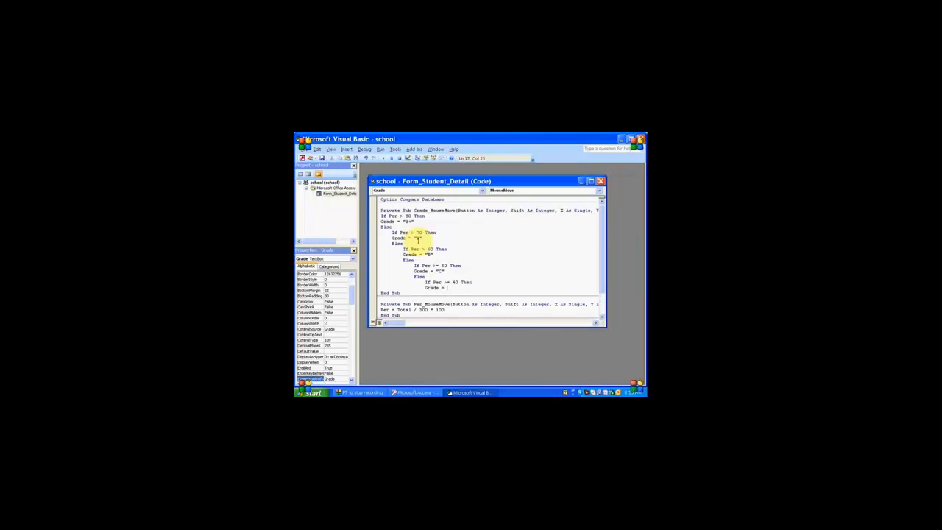
{"action": "type", "text": "\"D\""}
Add an Else branch with a nested If Per <= 39 Then that assigns Grade = "Fail"
{"action": "key", "text": "Return"}
{"action": "type", "text": "els"}
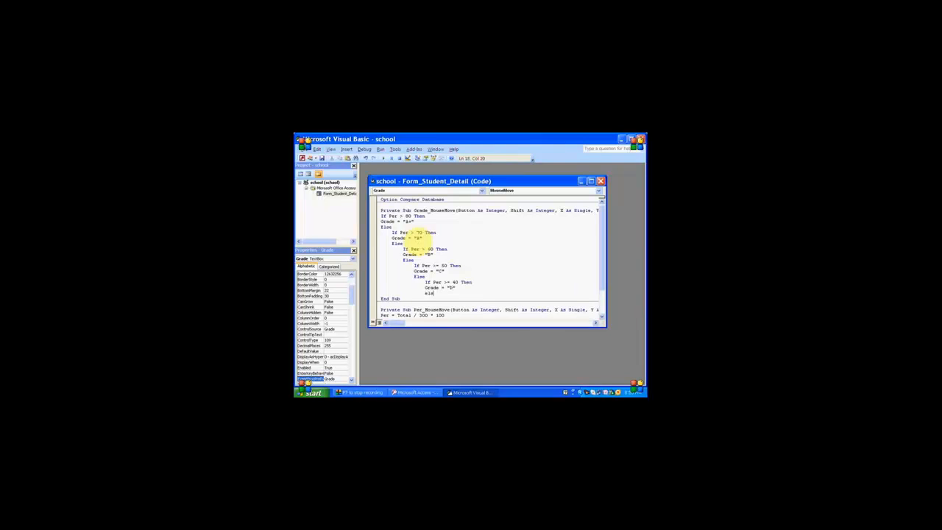
{"action": "type", "text": "e"}
{"action": "key", "text": "Return"}
{"action": "type", "text": "If per >="}
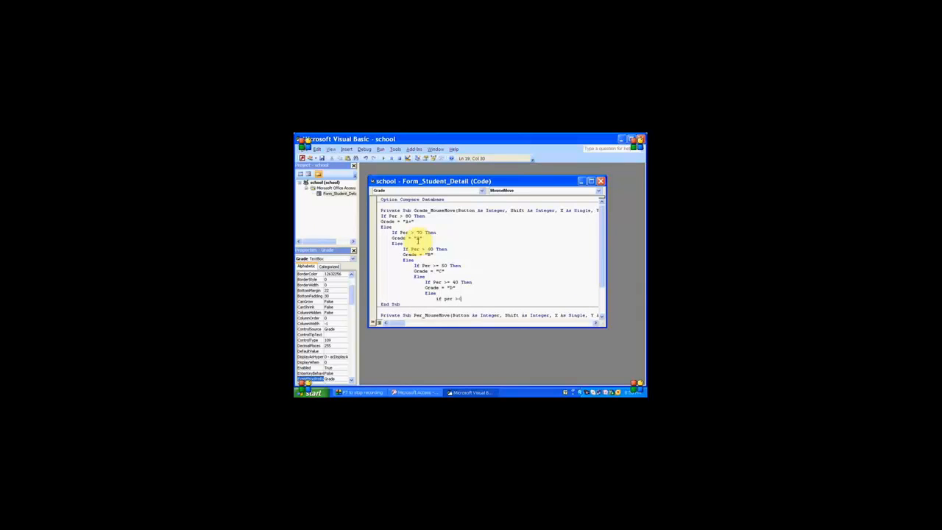
{"action": "type", "text": "= "}
{"action": "type", "text": "="}
{"action": "type", "text": " 39 then"}
{"action": "key", "text": "Return"}
{"action": "type", "text": "grade"}
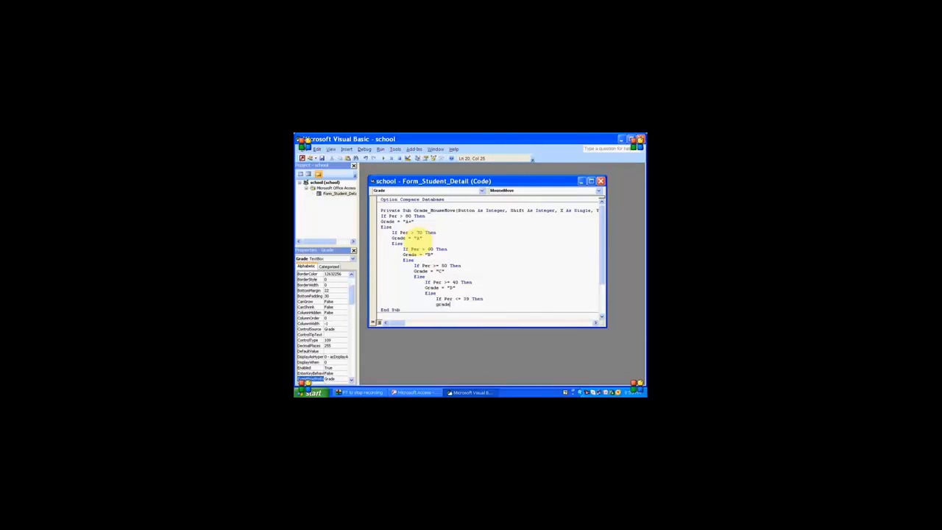
{"action": "type", "text": " = \"Fail\""}
Close the six nested If blocks with End If lines, each indented to match its If
{"action": "key", "text": "Return"}
{"action": "type", "text": "e"}
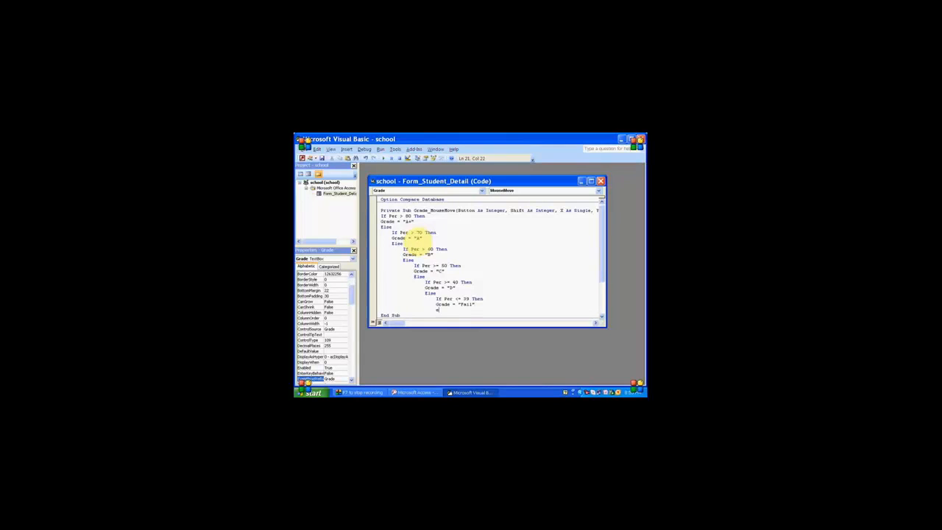
{"action": "type", "text": "nd If"}
{"action": "key", "text": "Return"}
{"action": "type", "text": "end If"}
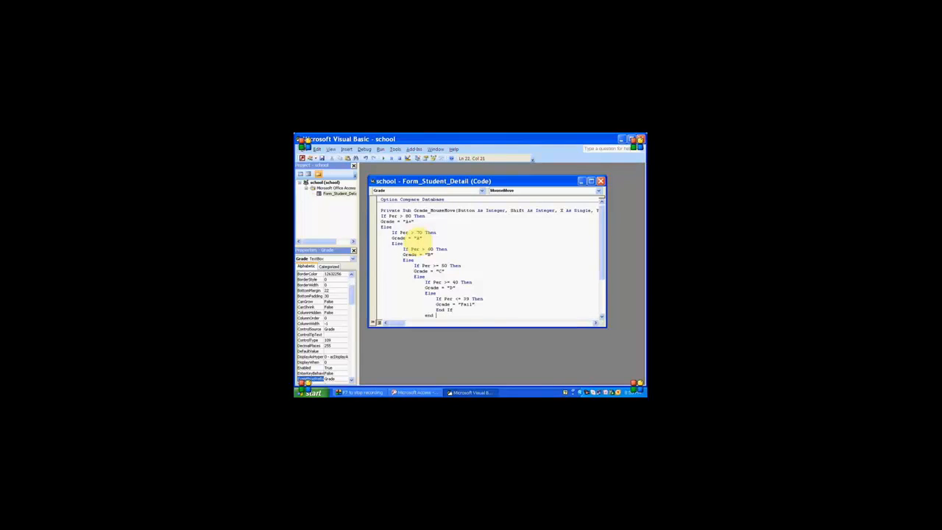
{"action": "key", "text": "Return"}
{"action": "key", "text": "BackSpace"}
{"action": "type", "text": "end if"}
{"action": "key", "text": "Return"}
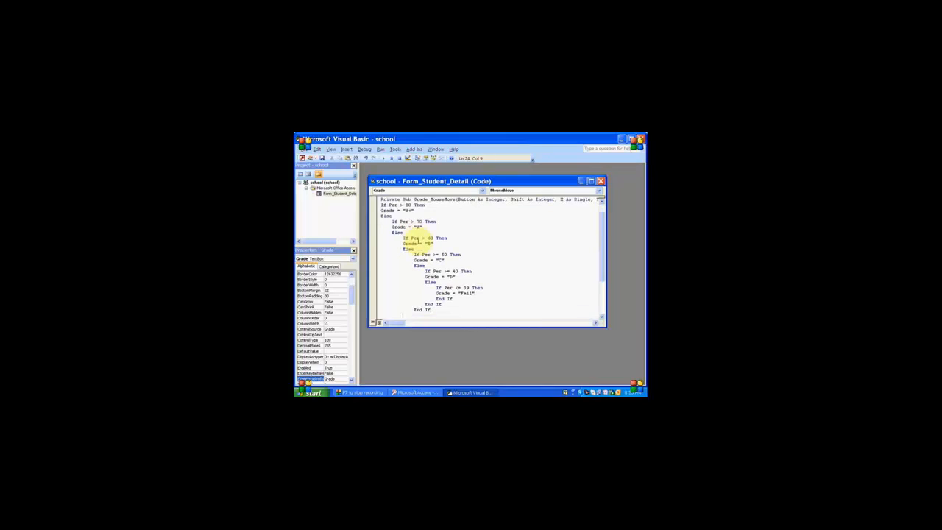
{"action": "key", "text": "BackSpace"}
{"action": "type", "text": "end if"}
{"action": "key", "text": "Return"}
{"action": "type", "text": "end if"}
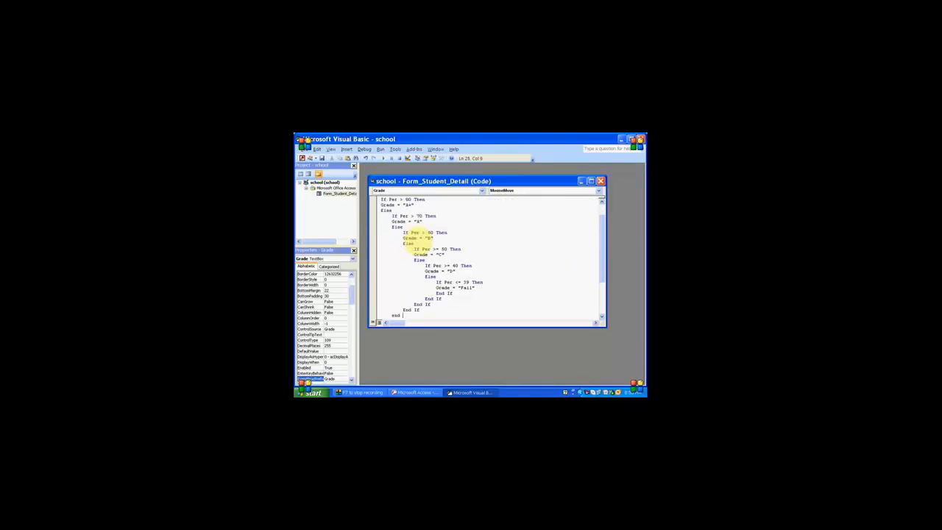
{"action": "key", "text": "Return"}
{"action": "key", "text": "BackSpace"}
{"action": "type", "text": "end if"}
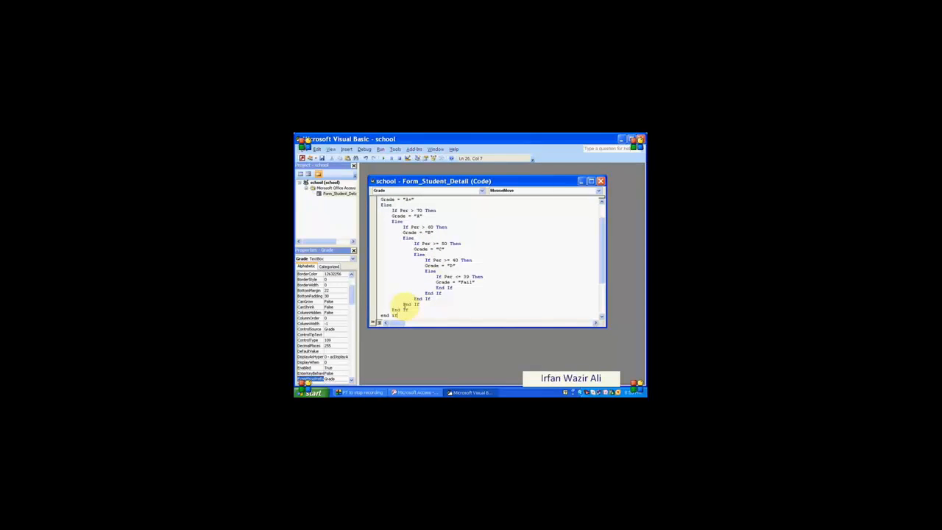
Check the If and End If pairing of the two innermost blocks, Per <= 39 and Per >= 40
{"action": "double_click", "coordinate": [439, 277]}
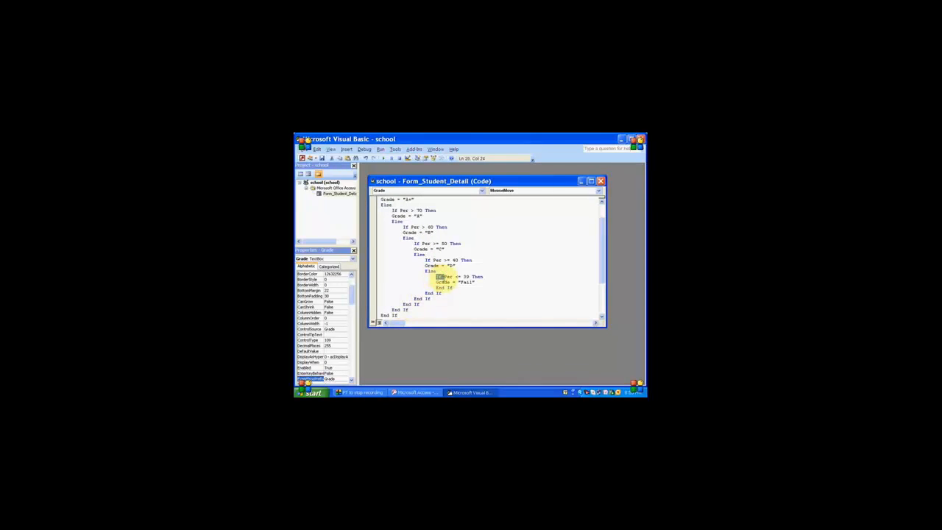
{"action": "key", "text": "shift+Down"}
{"action": "key", "text": "shift+Down"}
{"action": "key", "text": "shift+End"}
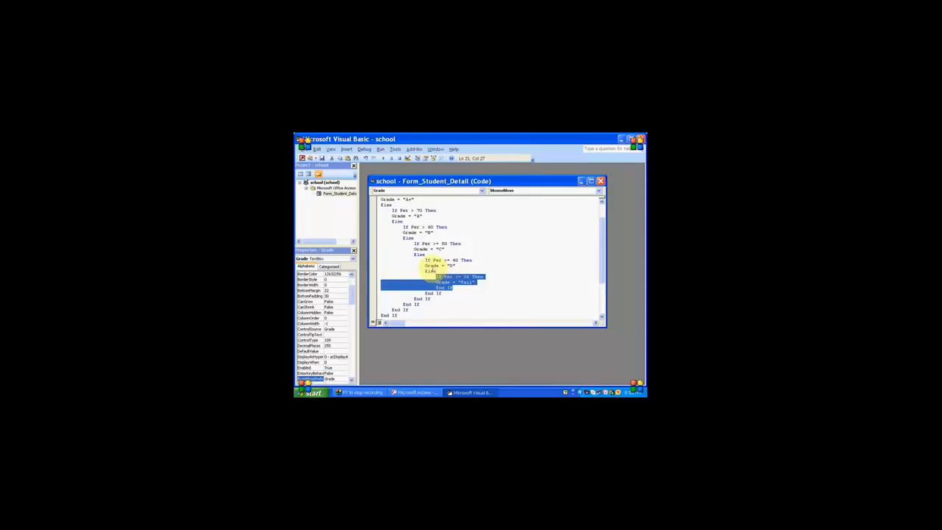
{"action": "left_click_drag", "start_coordinate": [424, 260], "coordinate": [445, 293]}
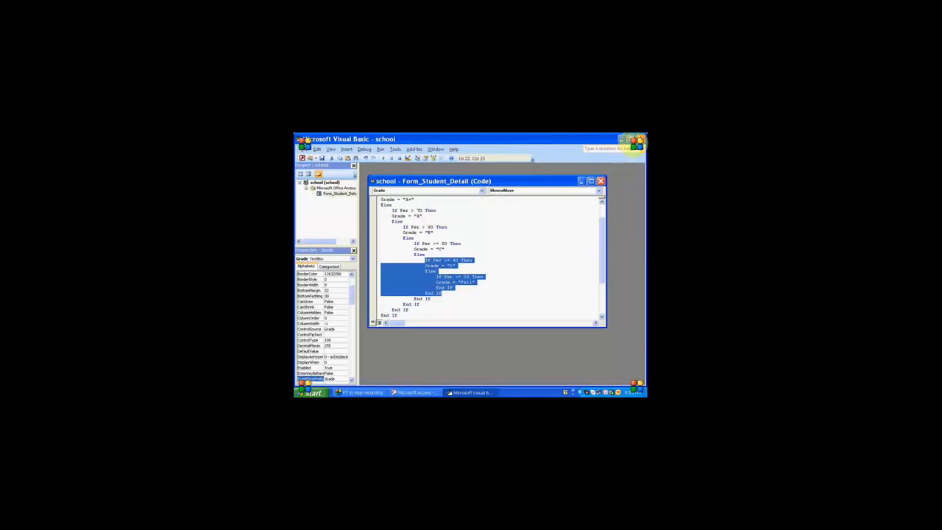
Close the code editor, show the Student_Detail form in Form View and browse to the last student record
{"action": "left_click", "coordinate": [641, 139]}
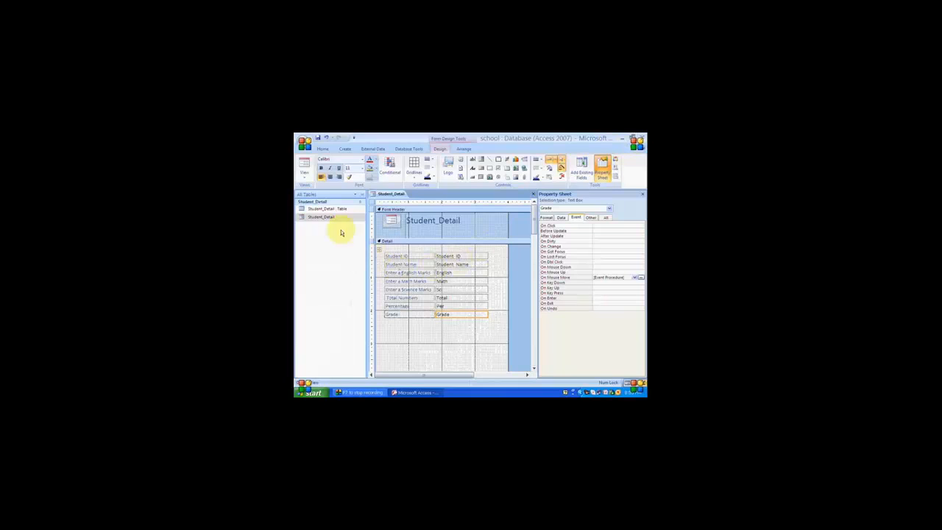
{"action": "left_click", "coordinate": [306, 172]}
{"action": "left_click", "coordinate": [318, 191]}
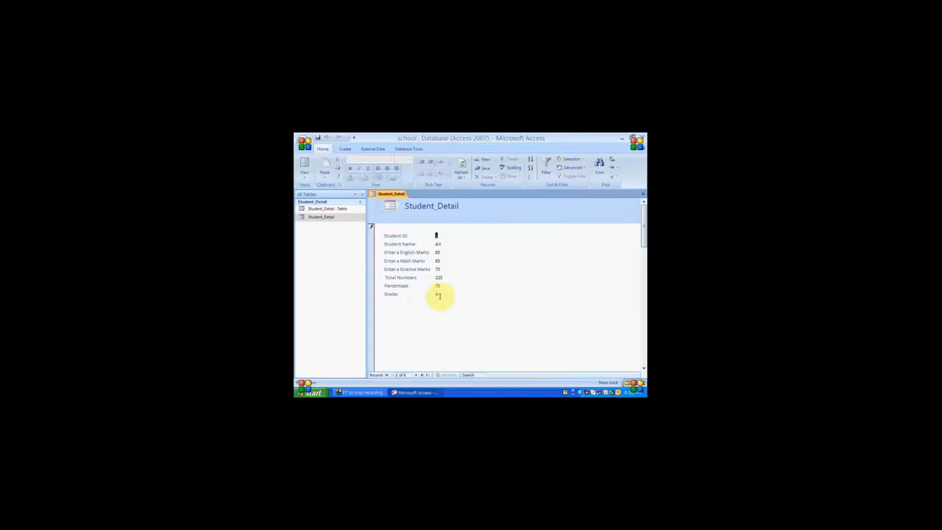
{"action": "left_click", "coordinate": [415, 376]}
{"action": "left_click", "coordinate": [418, 373]}
{"action": "left_click", "coordinate": [416, 375]}
{"action": "left_click", "coordinate": [416, 375]}
Set the last record's English marks to 80, Math marks to 74 and Science marks to 85
{"action": "left_click", "coordinate": [438, 252]}
{"action": "double_click", "coordinate": [440, 252]}
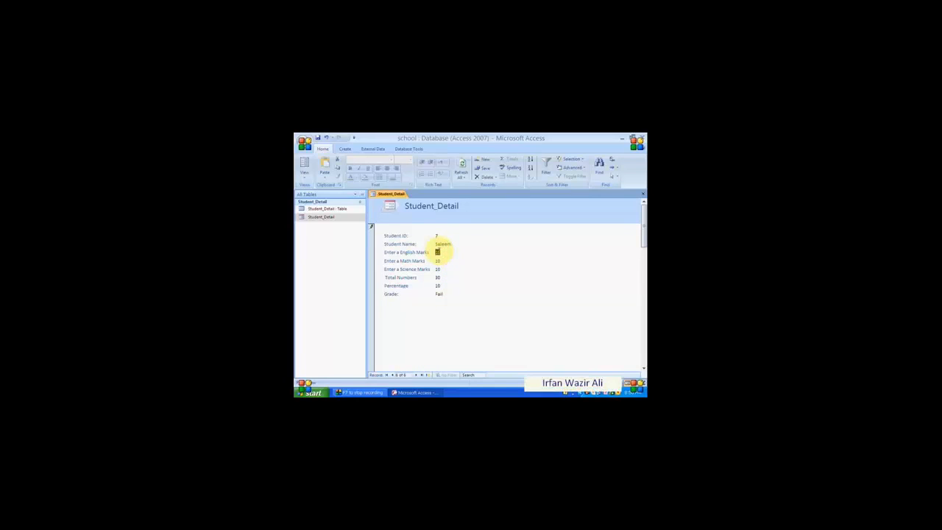
{"action": "type", "text": "80"}
{"action": "key", "text": "Tab"}
{"action": "type", "text": "74"}
{"action": "key", "text": "Tab"}
{"action": "type", "text": "85"}
{"action": "key", "text": "Tab"}
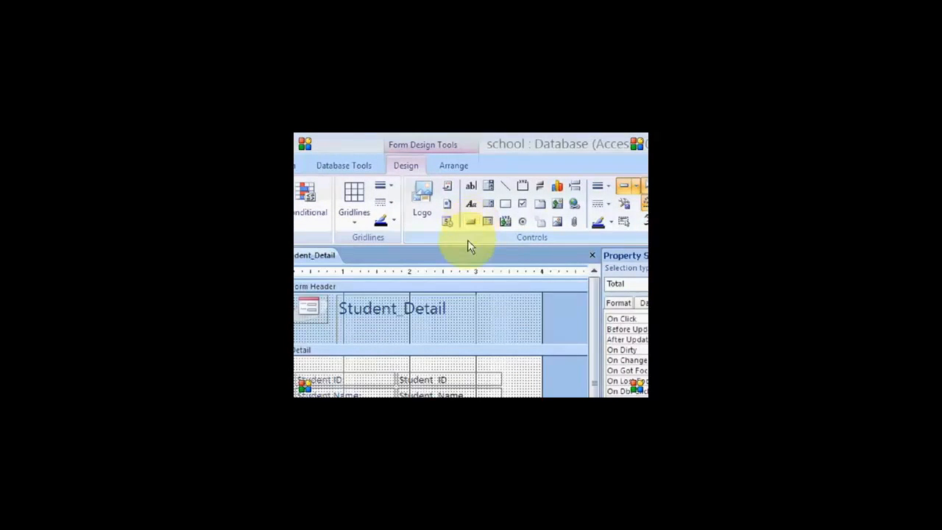
Draw a command button below the Grade field in the Detail section, cancelling the Command Button Wizard
{"action": "left_click", "coordinate": [469, 222]}
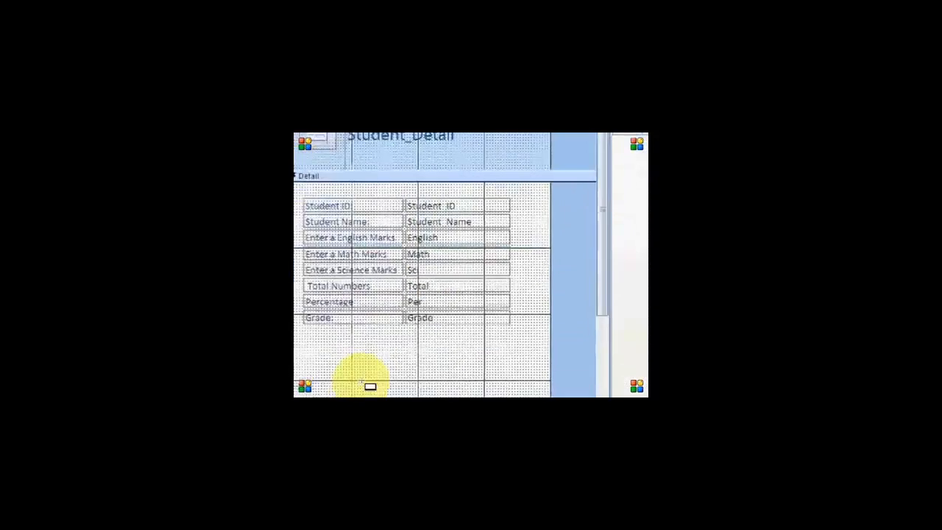
{"action": "left_click_drag", "start_coordinate": [363, 321], "coordinate": [412, 340]}
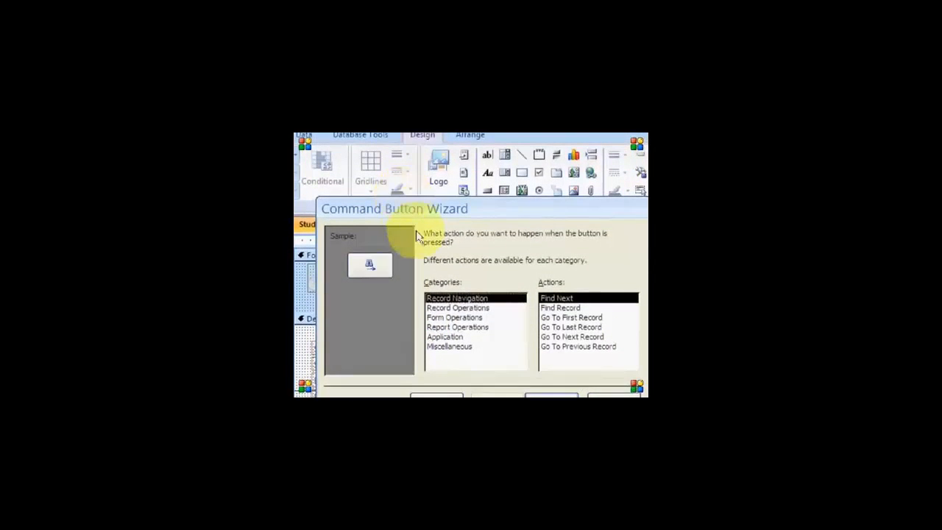
{"action": "left_click", "coordinate": [438, 364]}
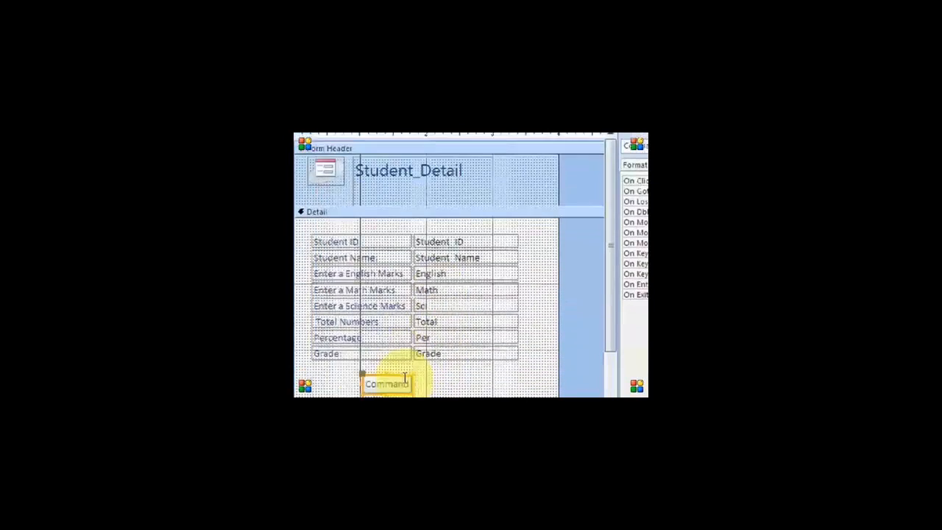
Change the new command button's caption to Click
{"action": "left_click", "coordinate": [404, 382]}
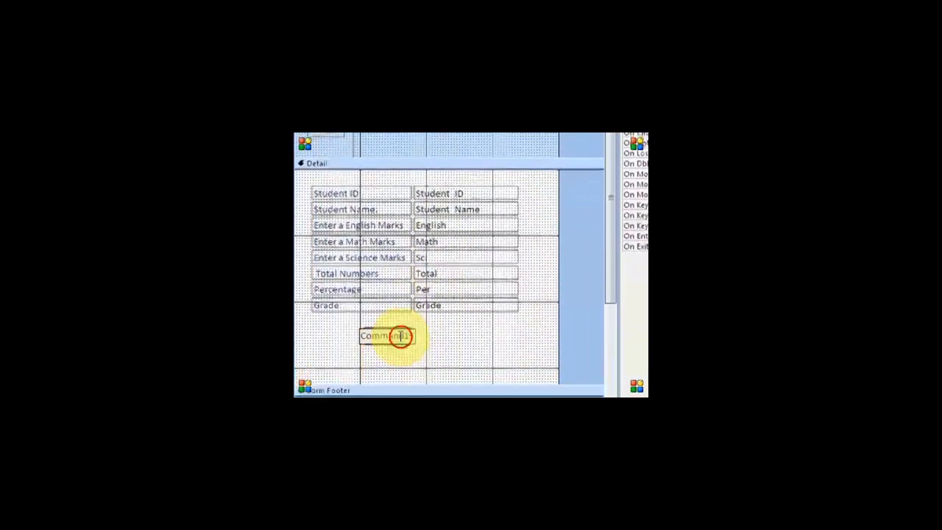
{"action": "key", "text": "ctrl+a"}
{"action": "type", "text": "C"}
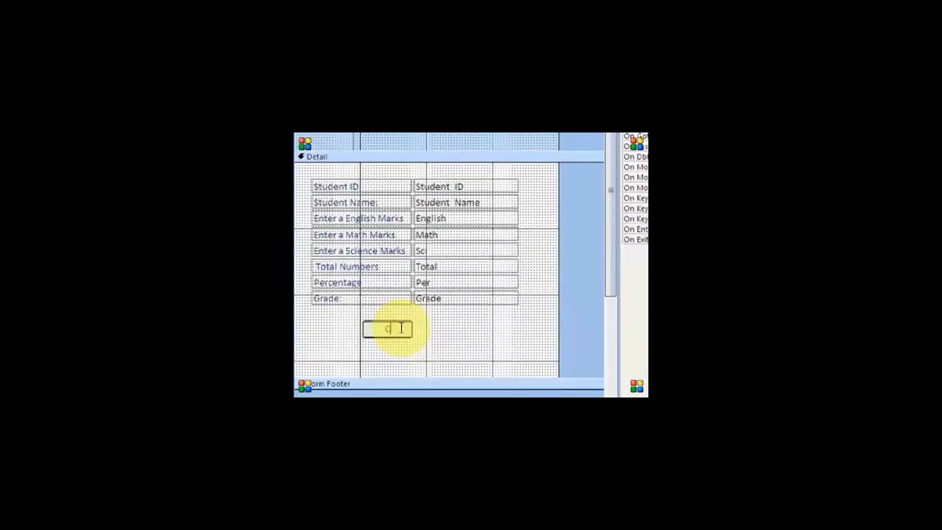
{"action": "type", "text": "lick"}
{"action": "left_click", "coordinate": [420, 331]}
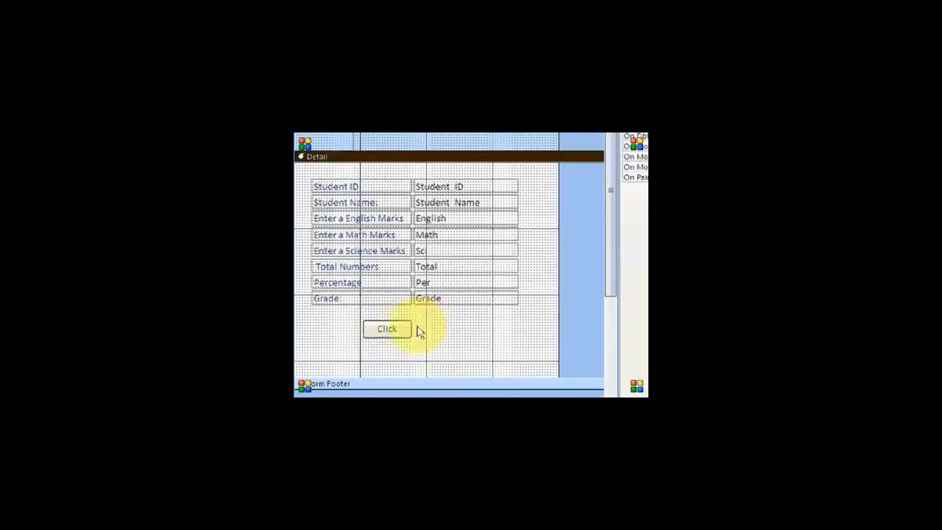
Assign an Event Procedure to the Click button's On Click event and open its code
{"action": "left_click", "coordinate": [389, 328]}
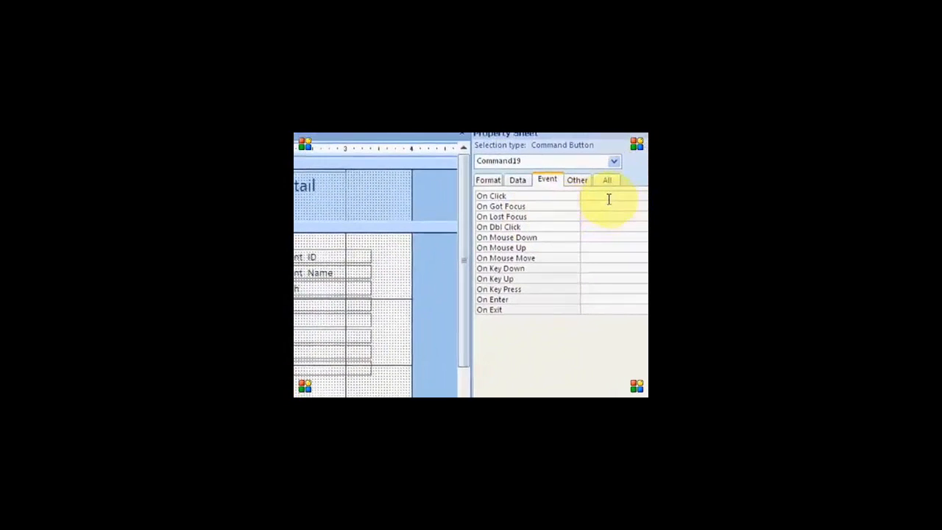
{"action": "left_click", "coordinate": [608, 200]}
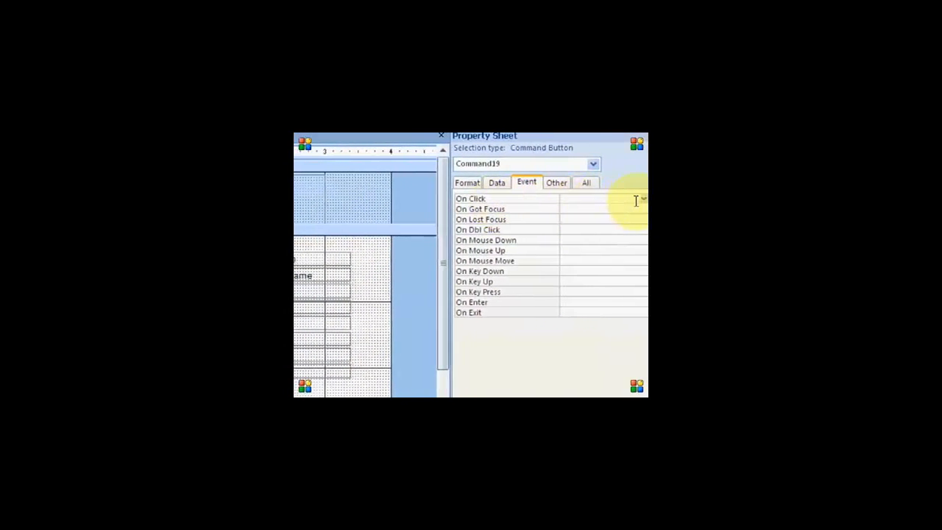
{"action": "left_click", "coordinate": [639, 201]}
{"action": "left_click", "coordinate": [627, 209]}
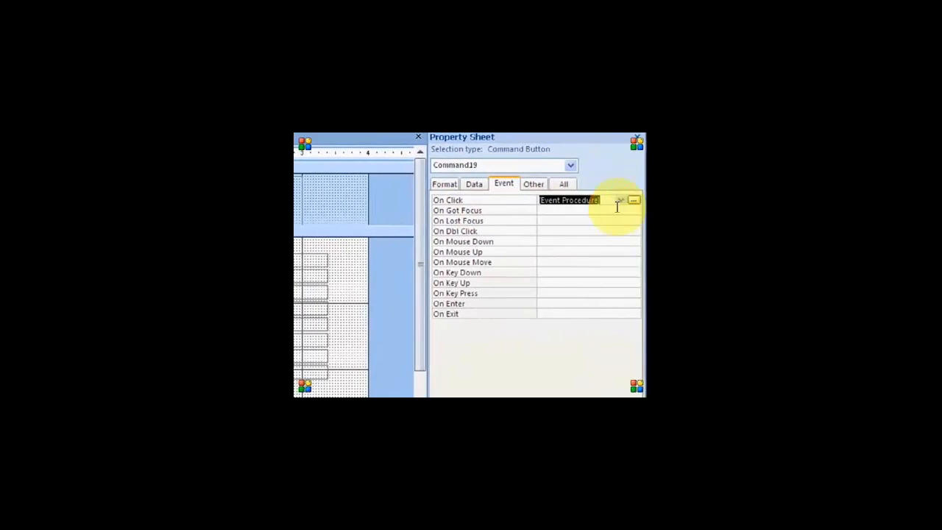
{"action": "left_click", "coordinate": [634, 203]}
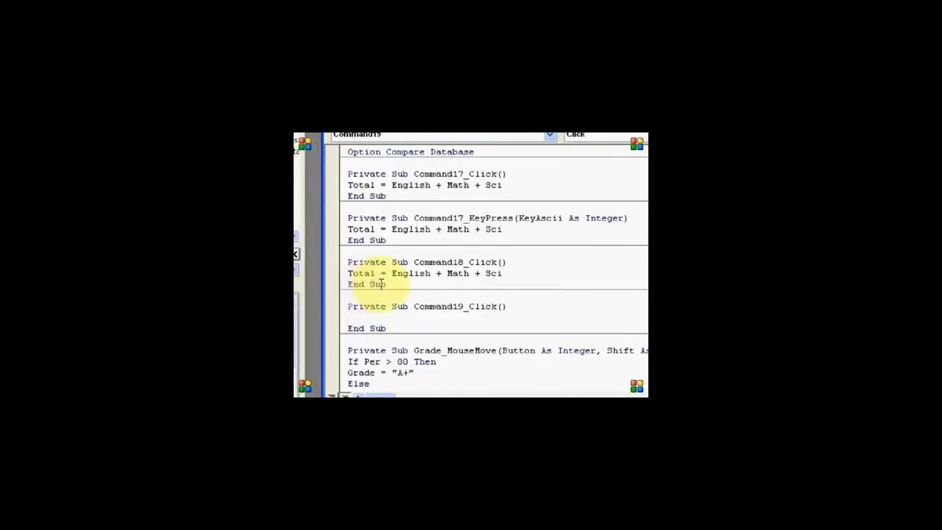
Delete the leftover Command17_Click, Command17_KeyPress and Command18_Click procedures along with the spare blank lines
{"action": "left_click_drag", "start_coordinate": [385, 284], "coordinate": [363, 223]}
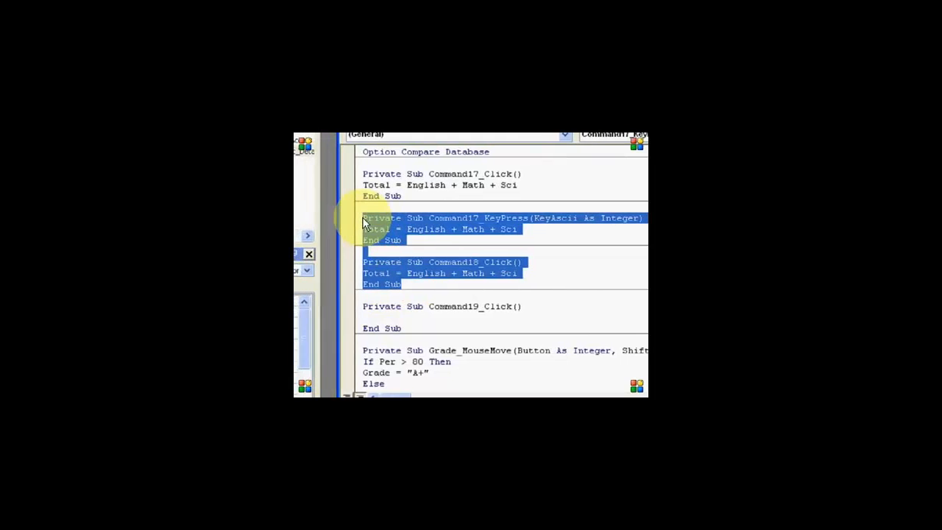
{"action": "key", "text": "shift+Up"}
{"action": "key", "text": "shift+Up"}
{"action": "key", "text": "shift+Up"}
{"action": "key", "text": "shift+Up"}
{"action": "key", "text": "Delete"}
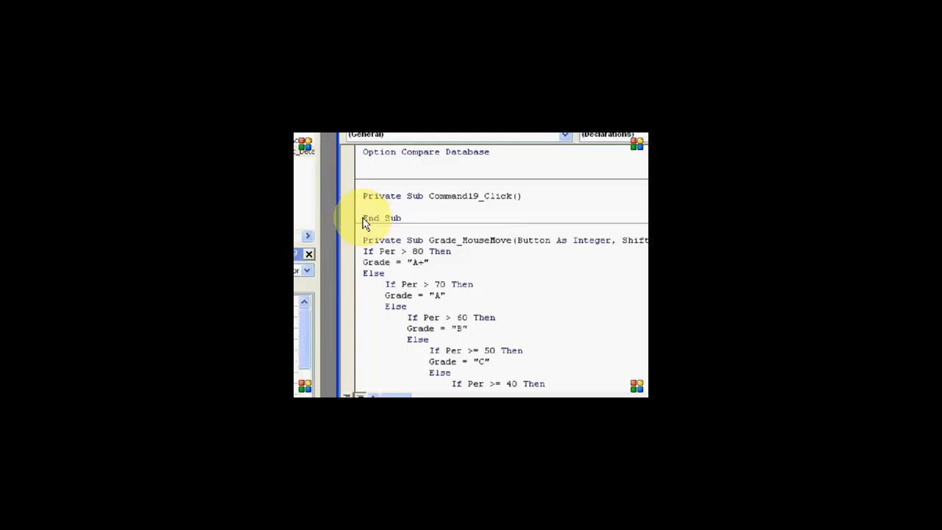
{"action": "key", "text": "Delete"}
{"action": "key", "text": "Delete"}
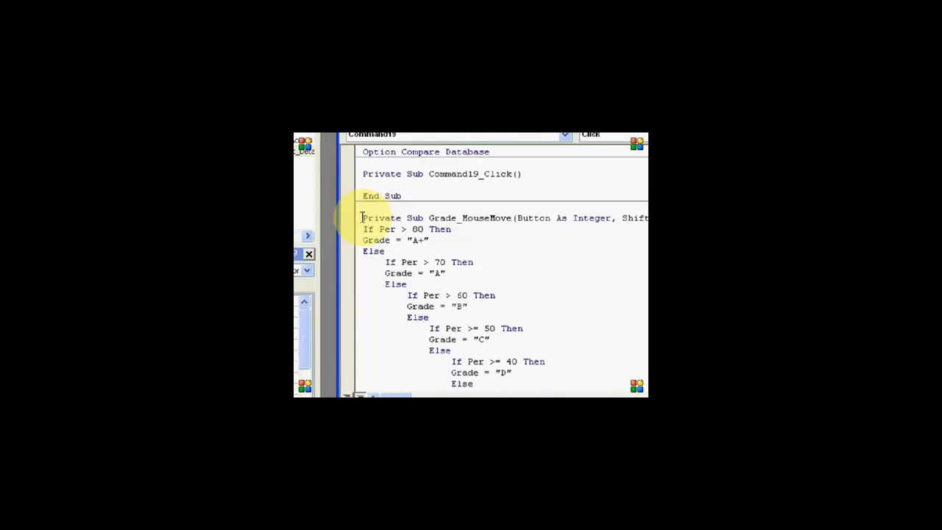
Delete the Total_Enter, Total_GotFocus and Total_LostFocus procedures, keeping Total_MouseMove
{"action": "scroll", "coordinate": [361, 218], "scroll_direction": "down", "scroll_amount": 6}
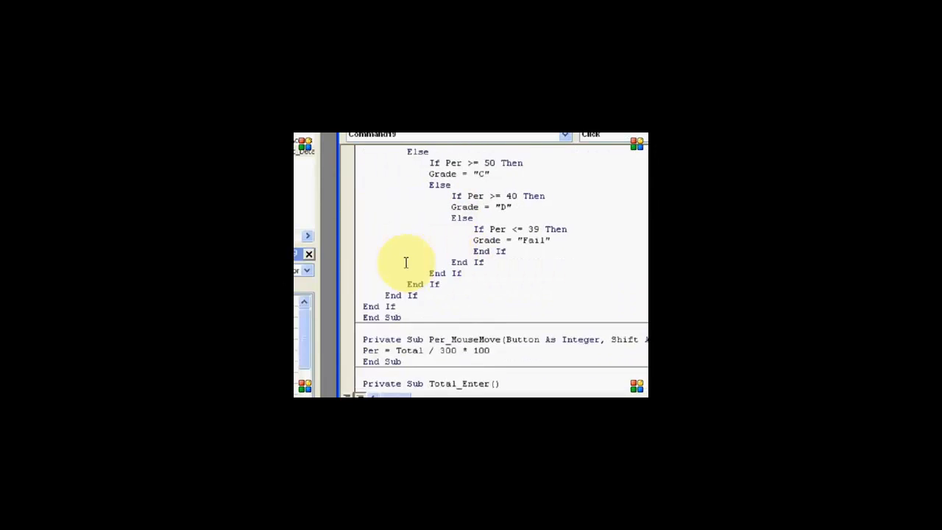
{"action": "scroll", "coordinate": [405, 262], "scroll_direction": "down", "scroll_amount": 2}
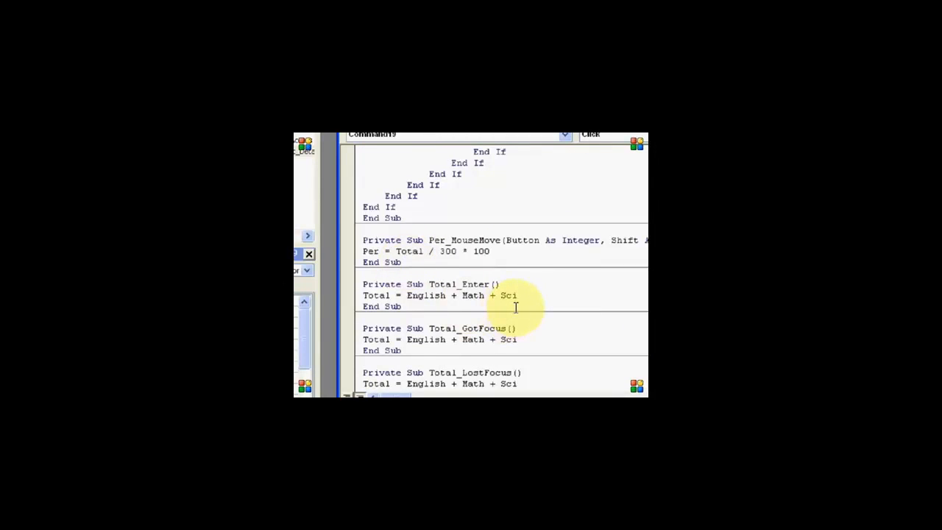
{"action": "scroll", "coordinate": [516, 307], "scroll_direction": "down", "scroll_amount": 2}
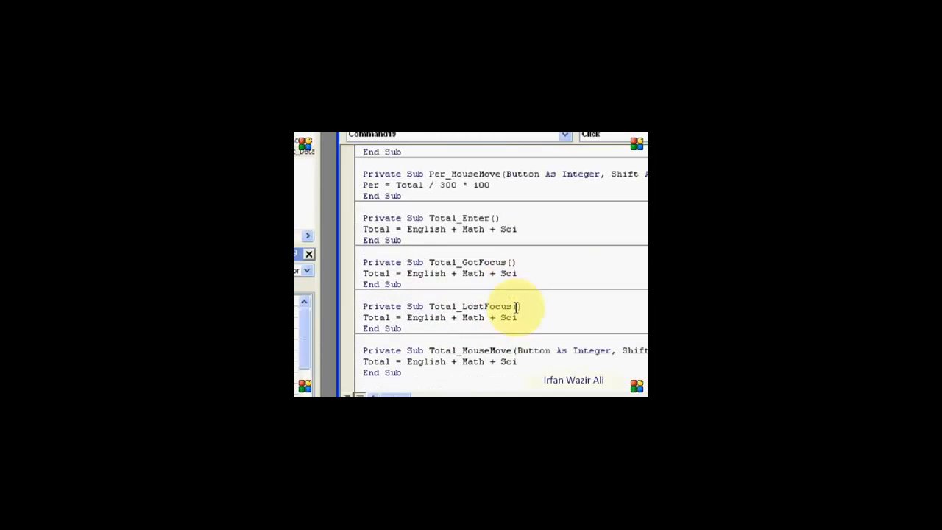
{"action": "left_click_drag", "start_coordinate": [519, 361], "coordinate": [353, 366]}
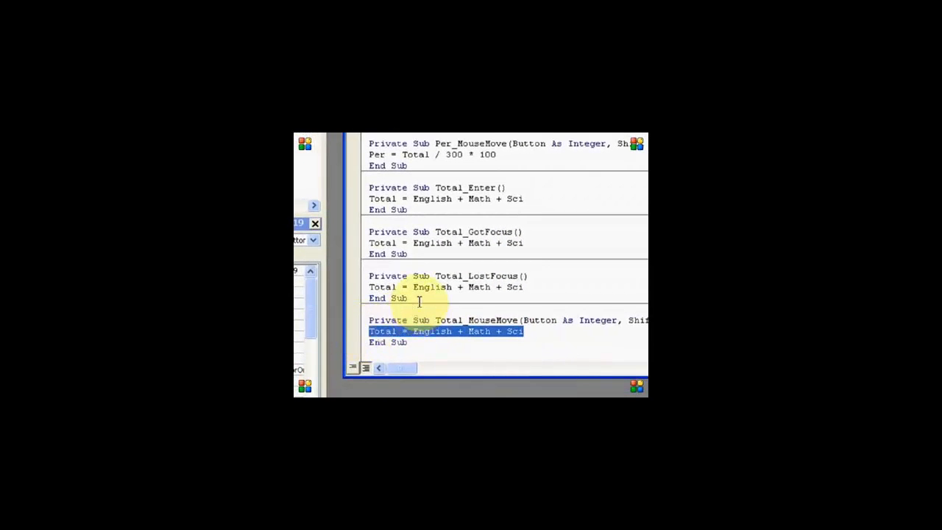
{"action": "left_click_drag", "start_coordinate": [407, 301], "coordinate": [365, 193]}
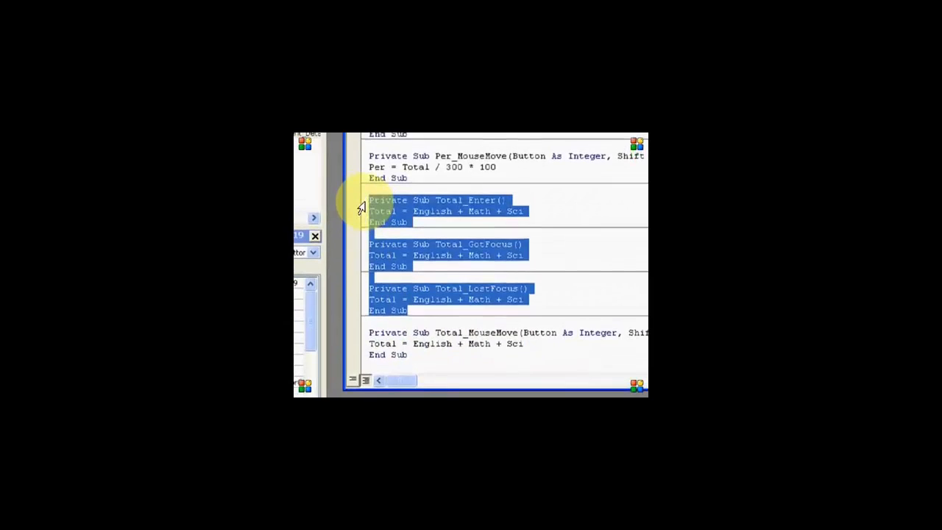
{"action": "key", "text": "Delete"}
{"action": "key", "text": "Delete"}
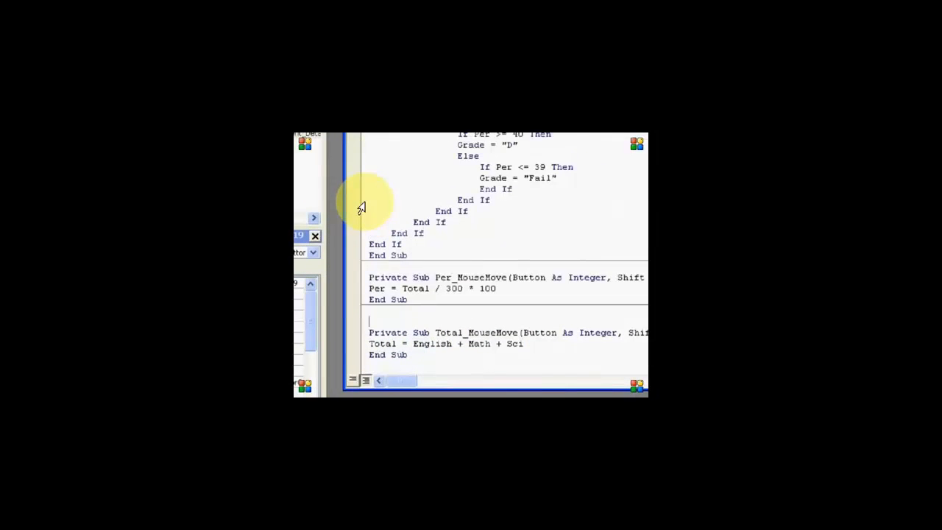
Add the line Total = English + Math + Sci to the Command19_Click procedure and close the code editor
{"action": "scroll", "coordinate": [361, 208], "scroll_direction": "up", "scroll_amount": 10}
{"action": "left_click", "coordinate": [375, 185]}
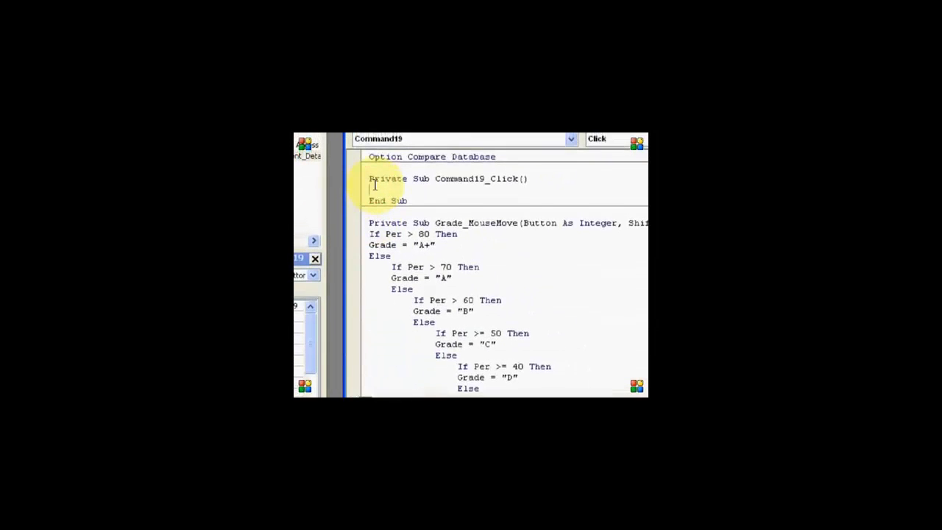
{"action": "type", "text": "Total = English + Math + Sci"}
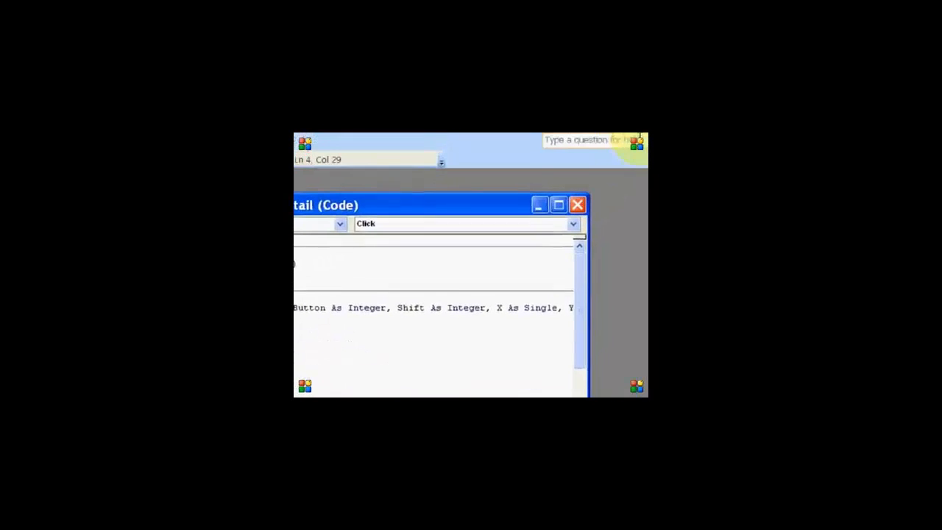
{"action": "left_click", "coordinate": [636, 145]}
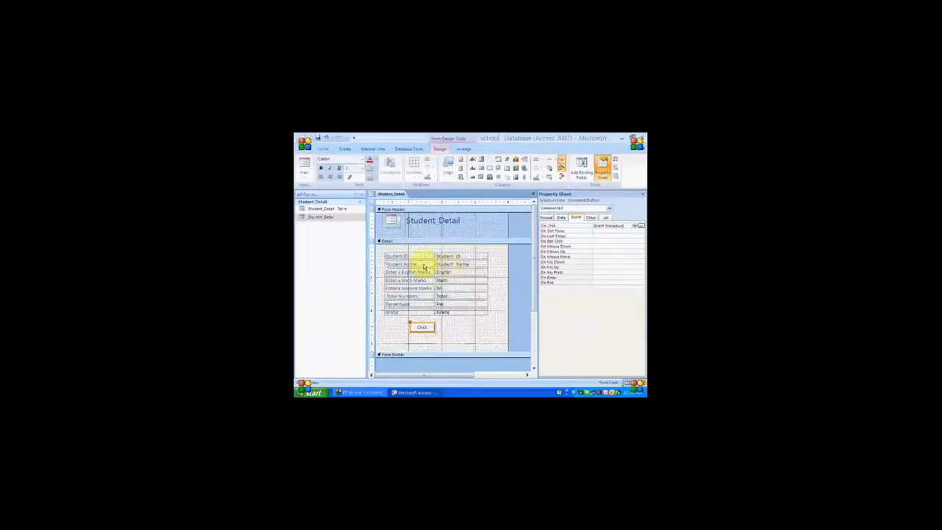
Show the form in Form View and set the first record's English, Math and Science marks to 10 each
{"action": "left_click", "coordinate": [304, 167]}
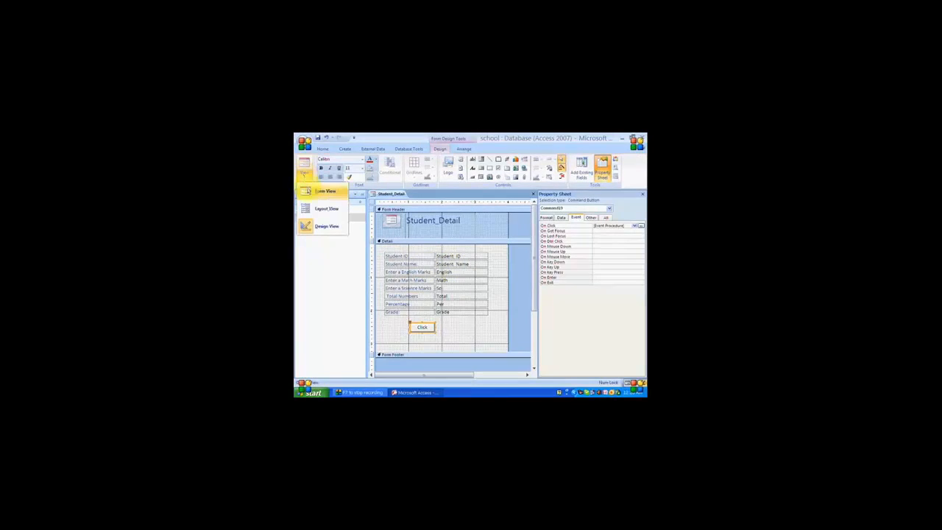
{"action": "left_click", "coordinate": [308, 192]}
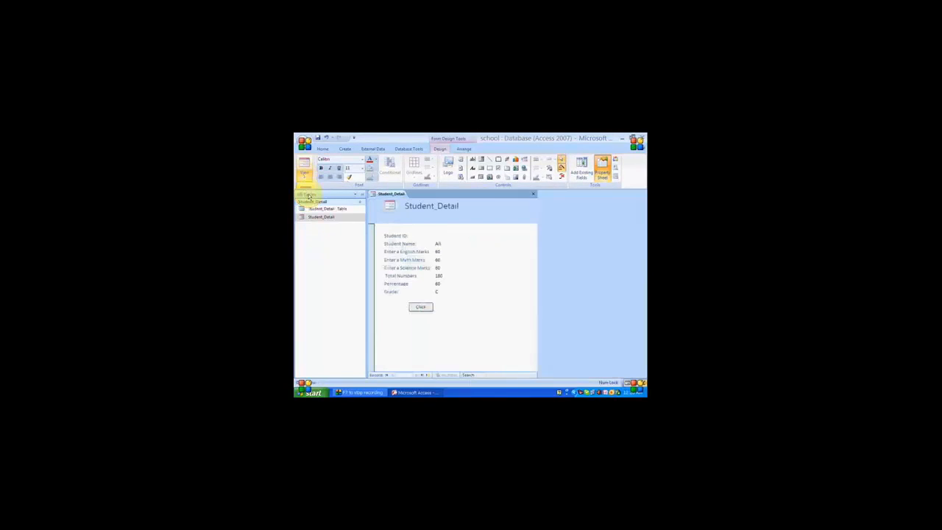
{"action": "left_click", "coordinate": [440, 252]}
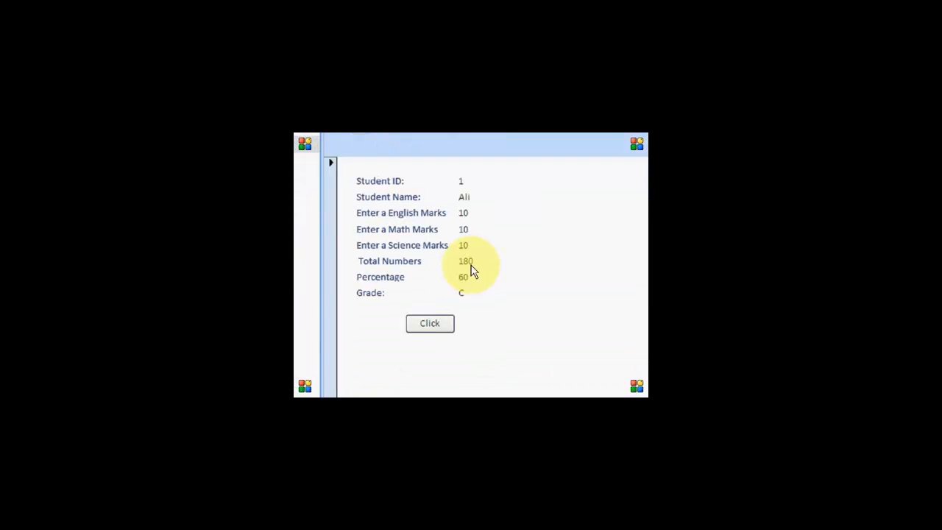
Run the Click button to recalculate the first record's total marks
{"action": "left_click", "coordinate": [432, 323]}
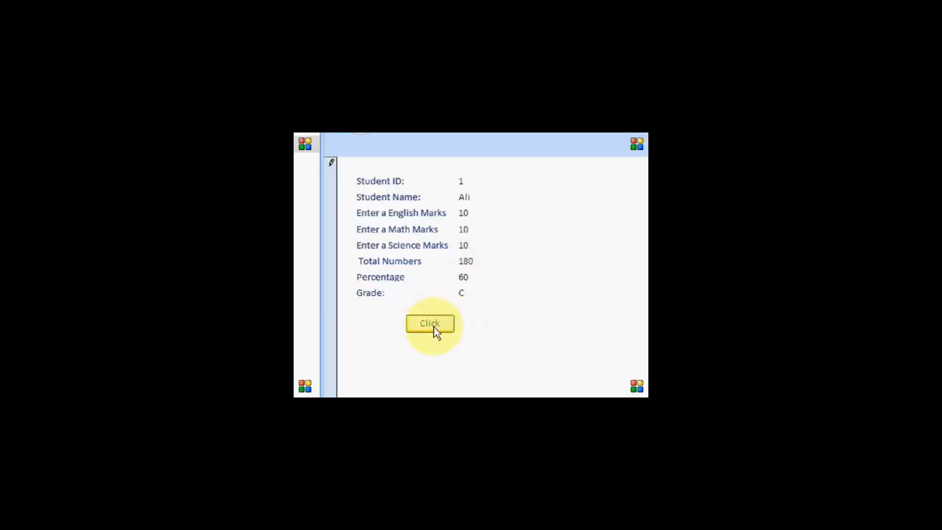
{"action": "left_click", "coordinate": [434, 328]}
{"action": "left_click", "coordinate": [434, 332]}
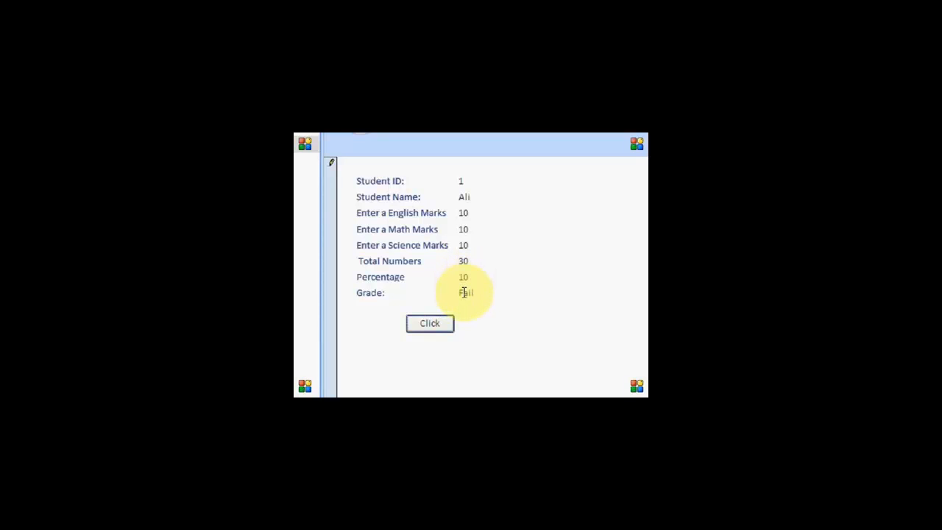
Set the first record's English, Math and Science marks to 50 each and recalculate its total with the Click button
{"action": "double_click", "coordinate": [463, 213]}
{"action": "type", "text": "50"}
{"action": "key", "text": "Tab"}
{"action": "type", "text": "50"}
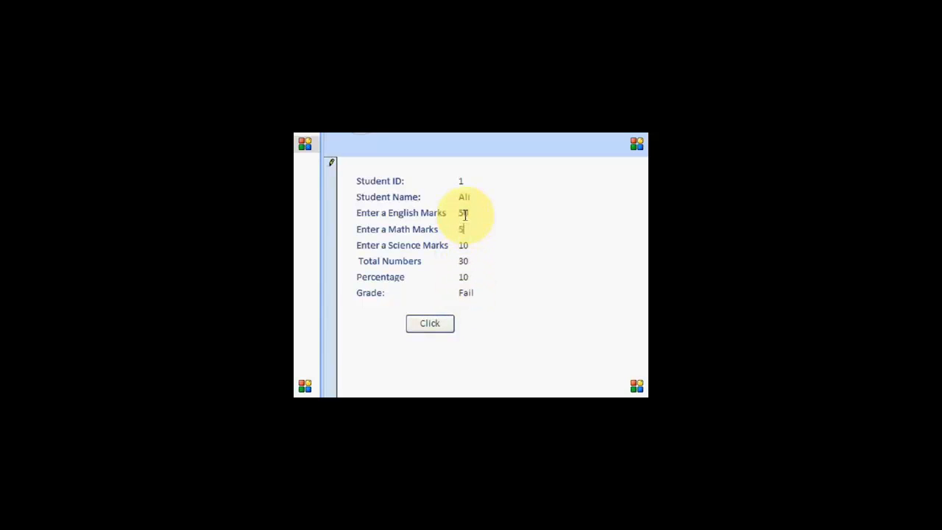
{"action": "key", "text": "Tab"}
{"action": "type", "text": "50"}
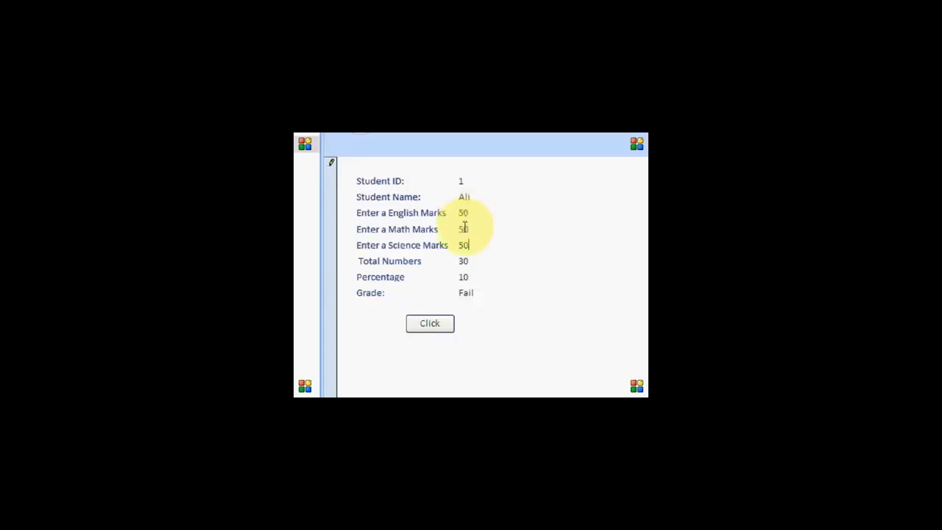
{"action": "left_click", "coordinate": [438, 329]}
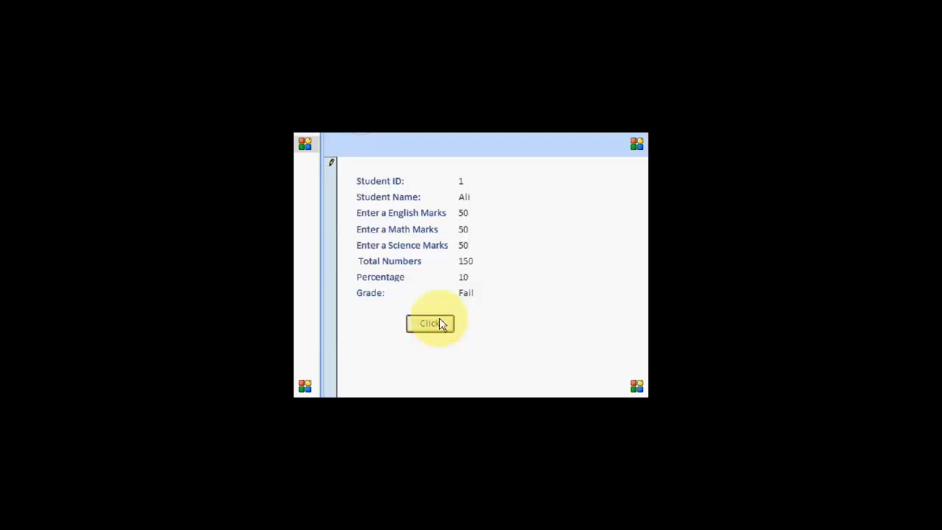
{"action": "double_click", "coordinate": [464, 276]}
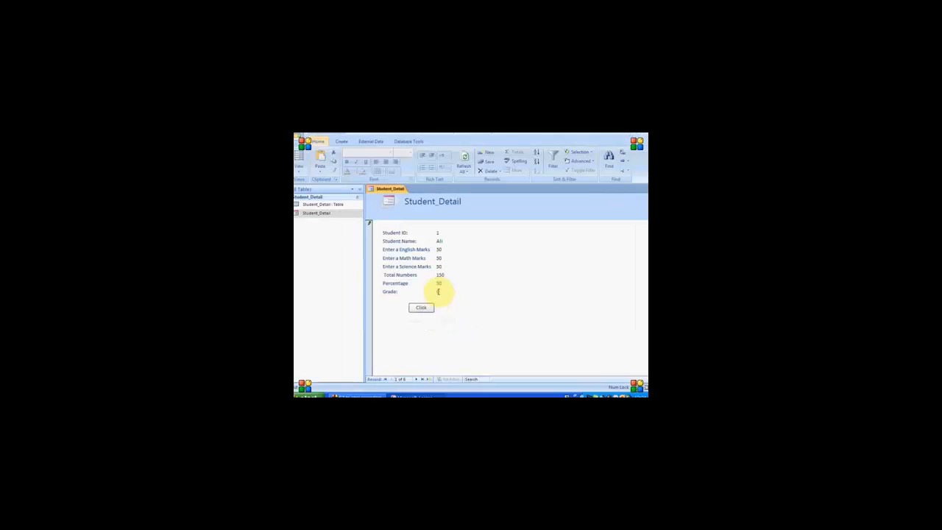
Show the form in Design View and assign an Event Procedure to the Total text box's On Got Focus event
{"action": "left_click", "coordinate": [304, 174]}
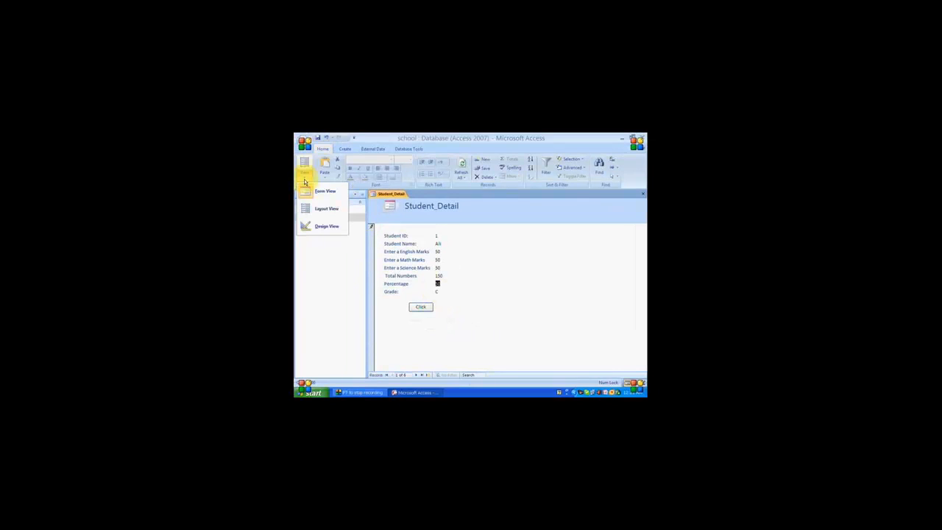
{"action": "left_click", "coordinate": [317, 226]}
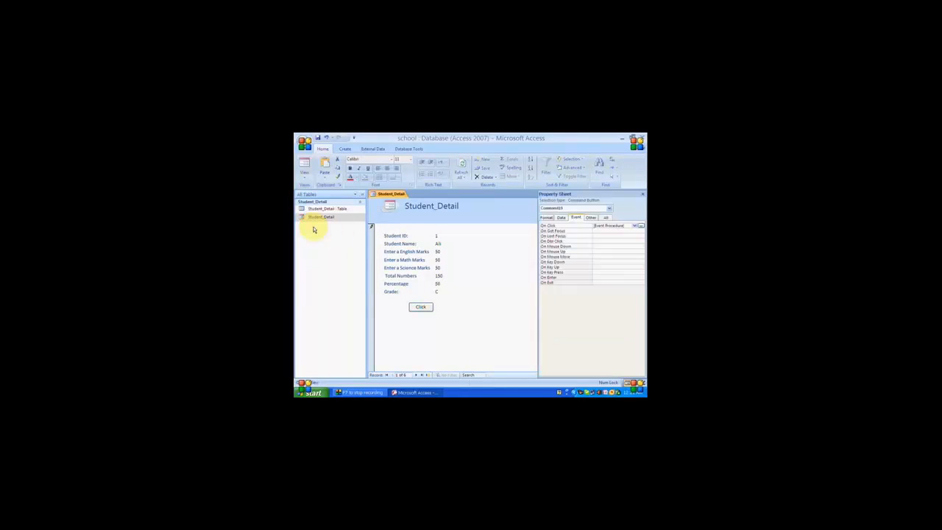
{"action": "left_click", "coordinate": [466, 296]}
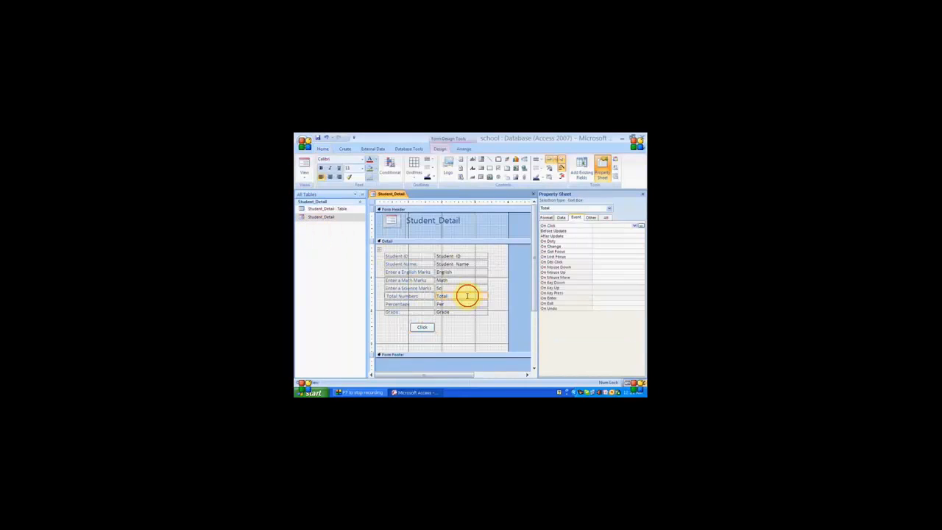
{"action": "left_click", "coordinate": [601, 252]}
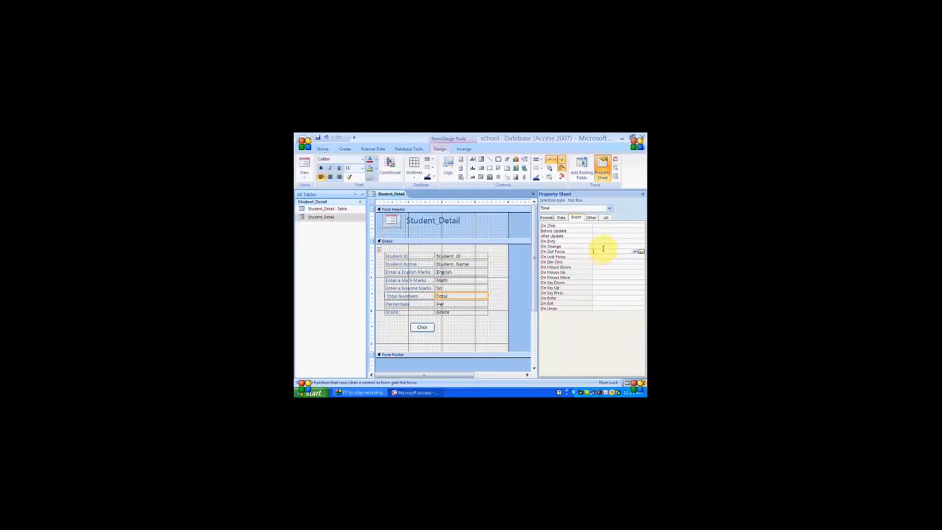
{"action": "left_click", "coordinate": [640, 252]}
{"action": "left_click", "coordinate": [632, 257]}
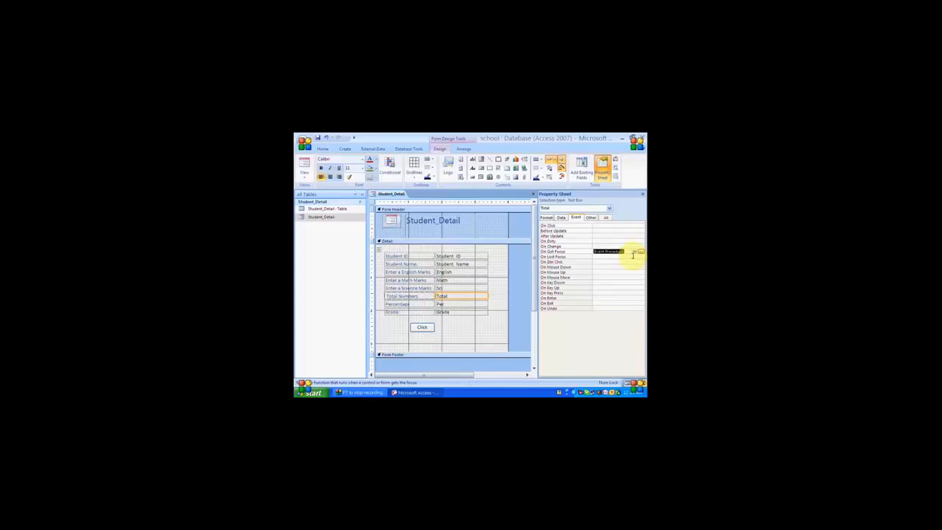
Add the line Total = English + Math + Sci to the Total_GotFocus procedure and close the code editor
{"action": "left_click", "coordinate": [638, 251]}
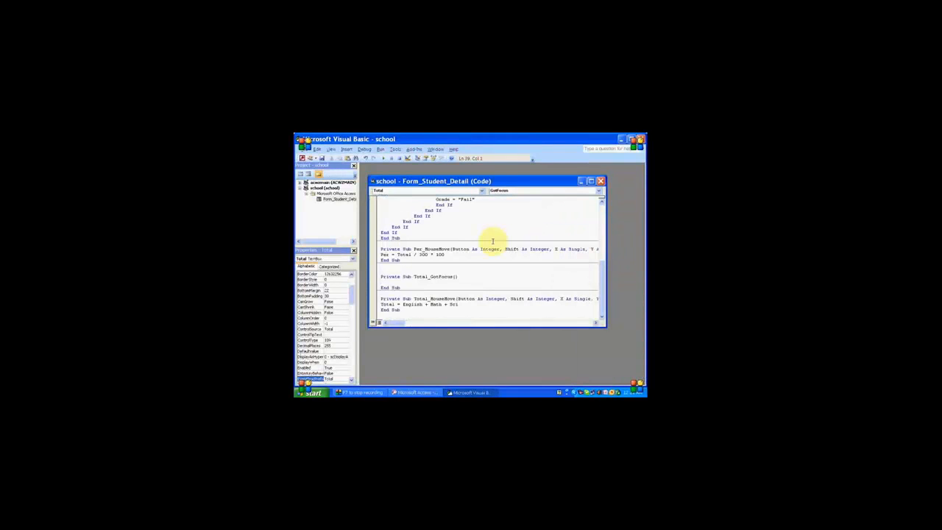
{"action": "type", "text": "Total = English + Math + Sci"}
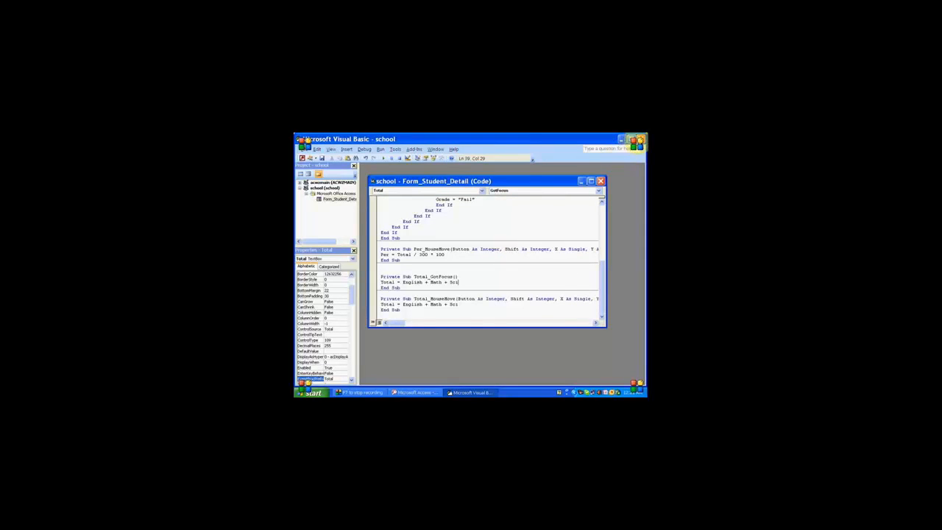
{"action": "left_click", "coordinate": [639, 139]}
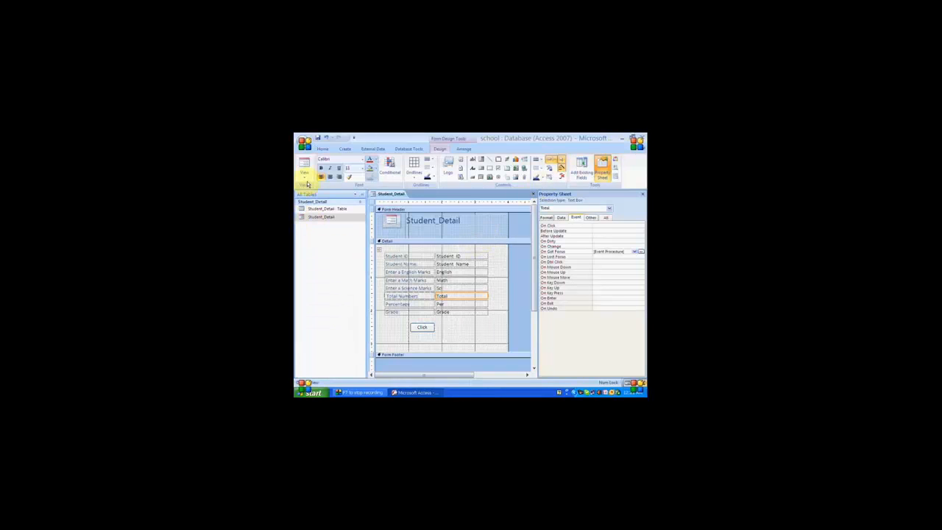
Show the form in Form View, set the first record's three marks to 10 each and place the focus in Total Numbers
{"action": "left_click", "coordinate": [308, 184]}
{"action": "left_click", "coordinate": [309, 193]}
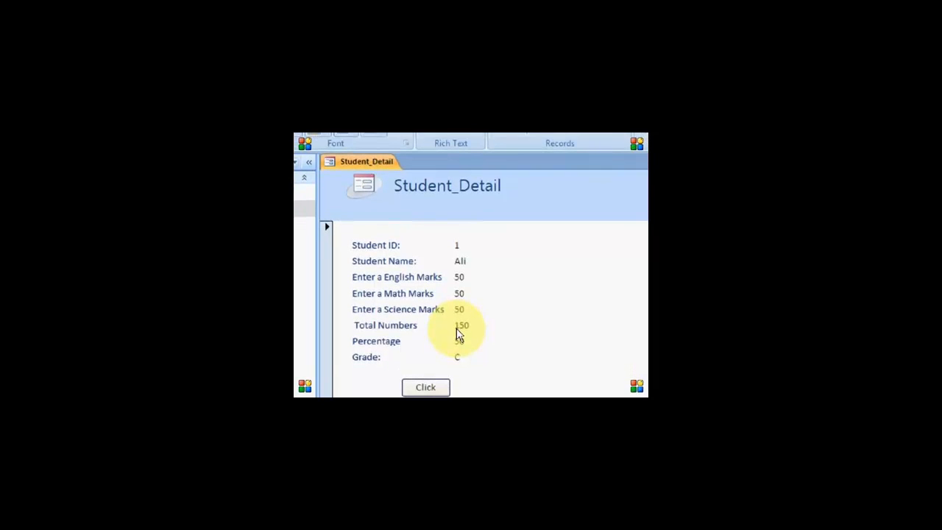
{"action": "double_click", "coordinate": [461, 277]}
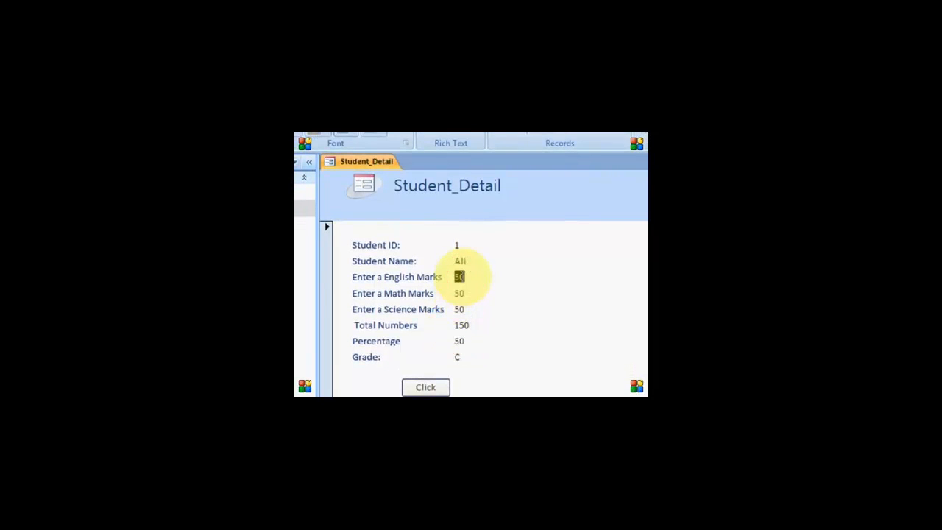
{"action": "type", "text": "10"}
{"action": "key", "text": "Tab"}
{"action": "type", "text": "10"}
{"action": "key", "text": "Tab"}
{"action": "type", "text": "10"}
{"action": "left_click", "coordinate": [466, 327]}
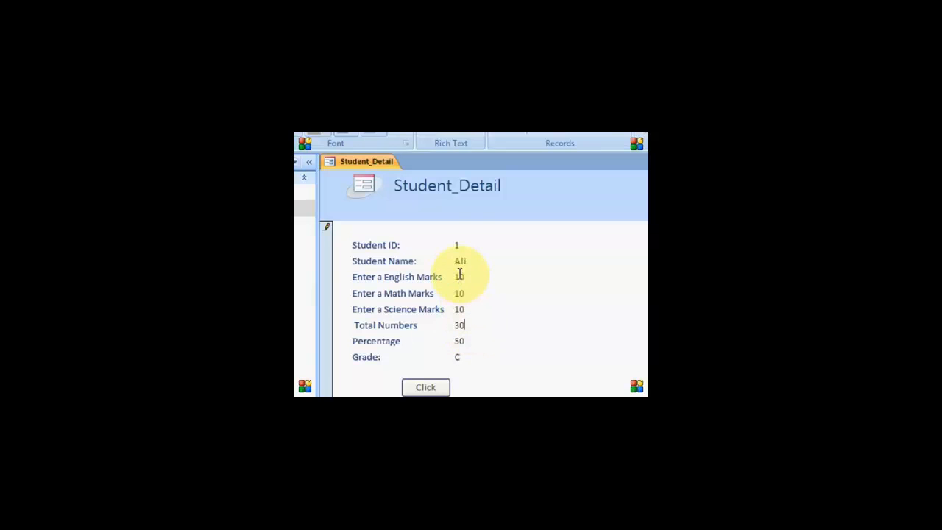
Set the English, Math and Science marks to 90 each and move the focus to Total Numbers
{"action": "double_click", "coordinate": [461, 275]}
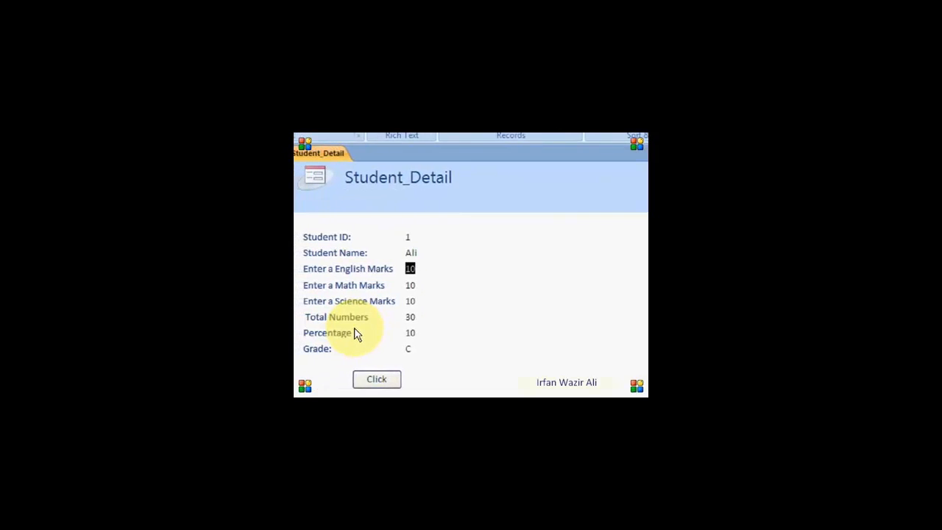
{"action": "type", "text": "90"}
{"action": "key", "text": "Tab"}
{"action": "type", "text": "90"}
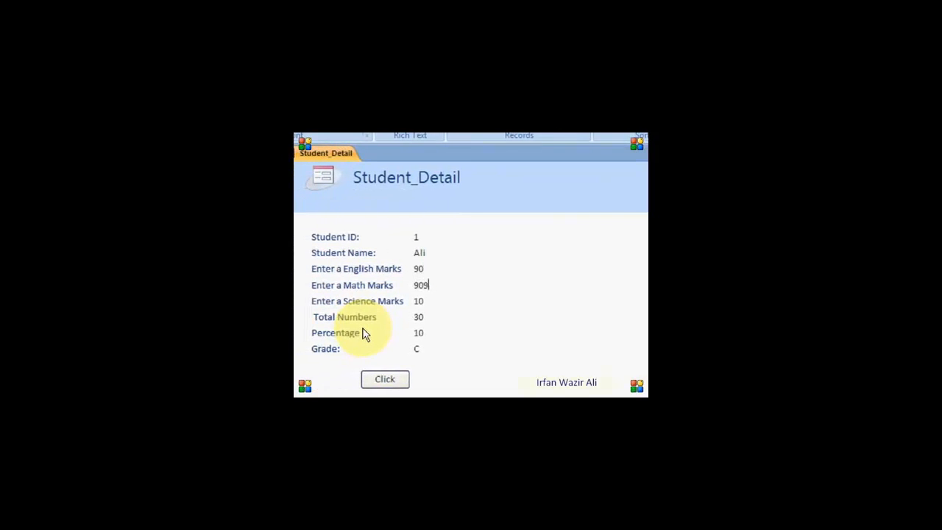
{"action": "key", "text": "Tab"}
{"action": "type", "text": "90"}
{"action": "key", "text": "Tab"}
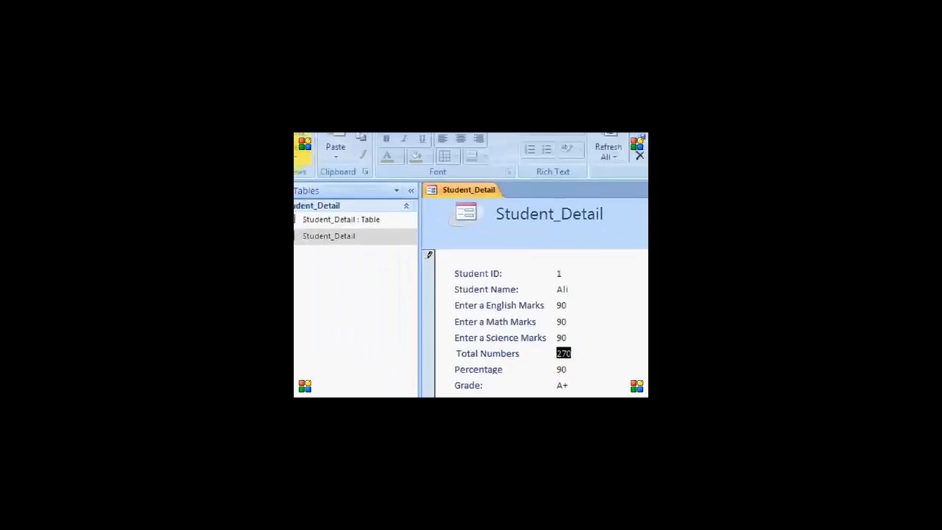
Return the form to Design View and clear the Total text box's On Got Focus event
{"action": "left_click", "coordinate": [148, 99]}
{"action": "left_click", "coordinate": [359, 279]}
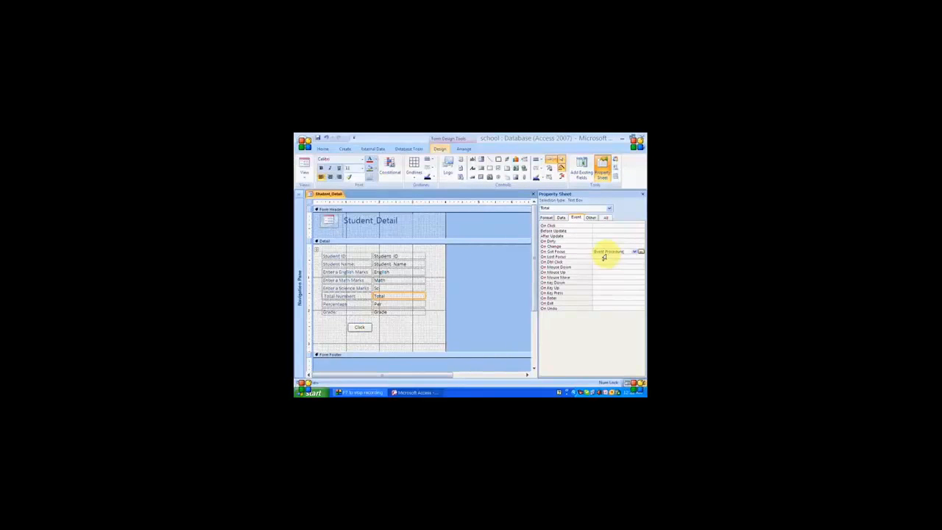
{"action": "left_click", "coordinate": [605, 252]}
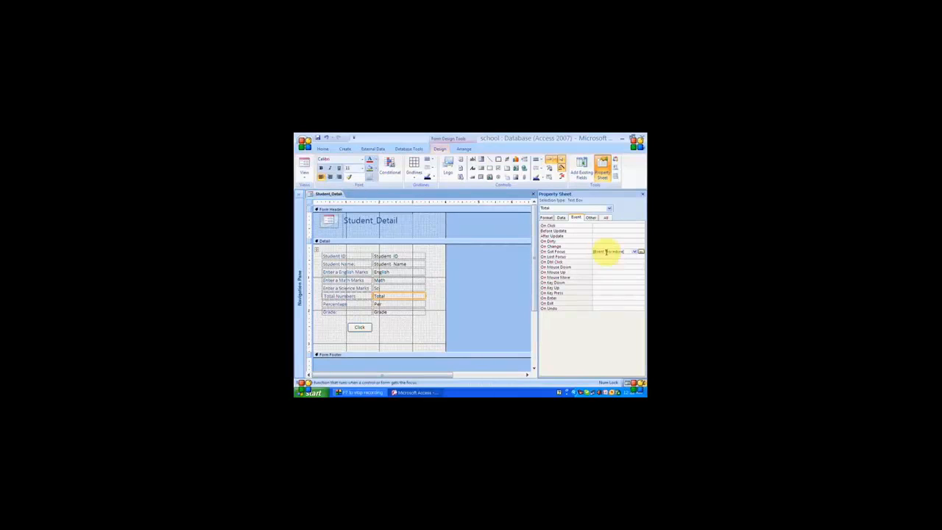
{"action": "double_click", "coordinate": [607, 252]}
{"action": "key", "text": "Delete"}
{"action": "key", "text": "Down"}
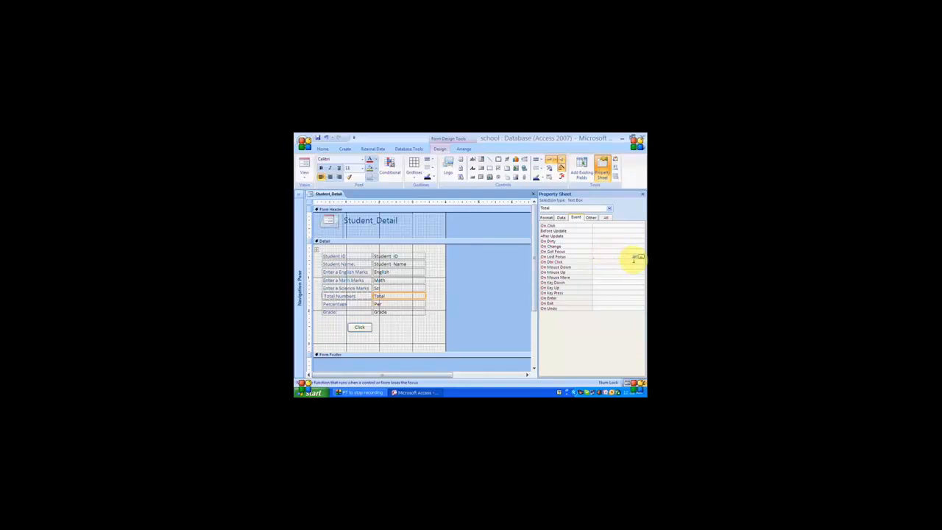
Assign an Event Procedure to Total's On Lost Focus event and add the line Total = English + Math + Sci to it
{"action": "left_click", "coordinate": [634, 256]}
{"action": "left_click", "coordinate": [632, 262]}
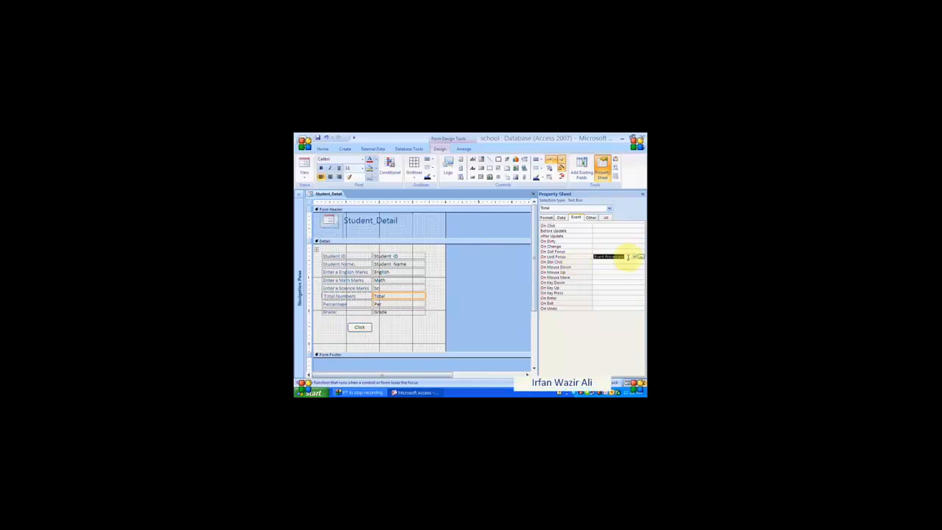
{"action": "left_click", "coordinate": [640, 256]}
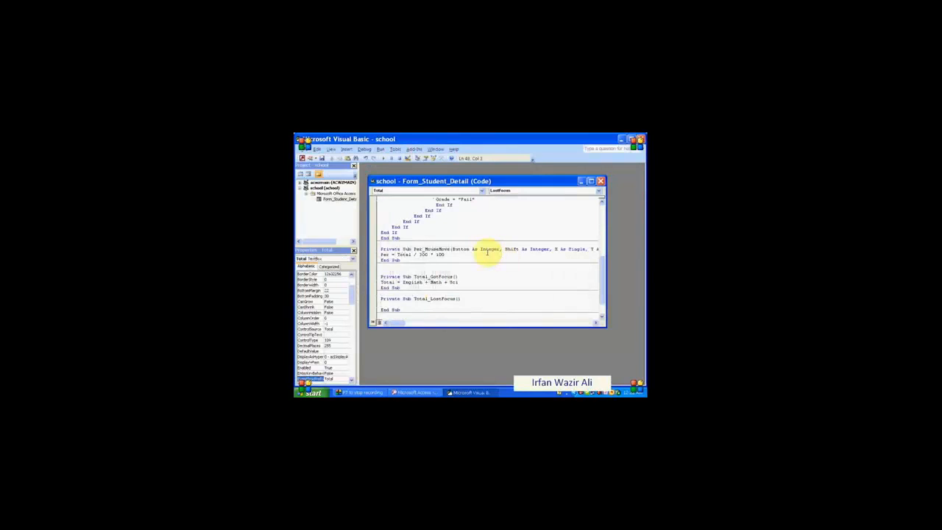
{"action": "type", "text": "Total = English + Math + Sci"}
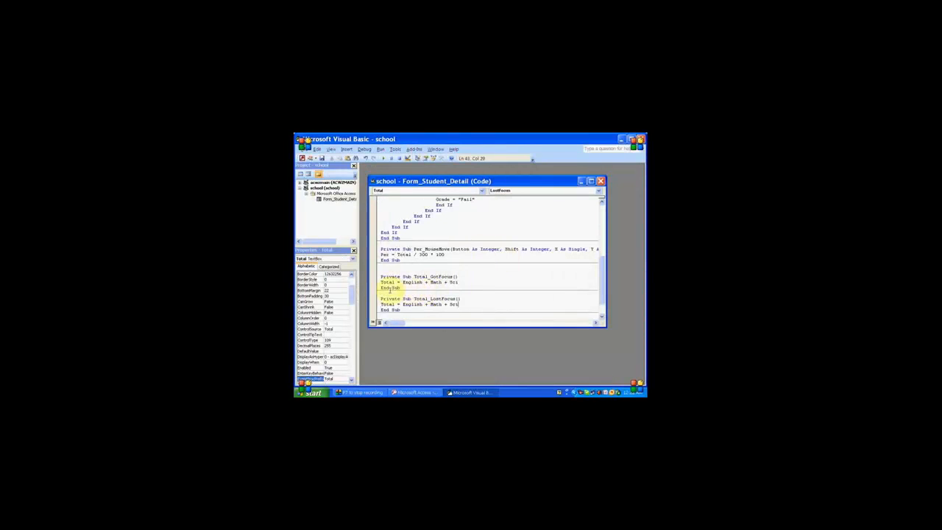
Delete the Total_GotFocus procedure from the form's code and close the code editor
{"action": "left_click_drag", "start_coordinate": [398, 288], "coordinate": [374, 273]}
{"action": "key", "text": "Delete"}
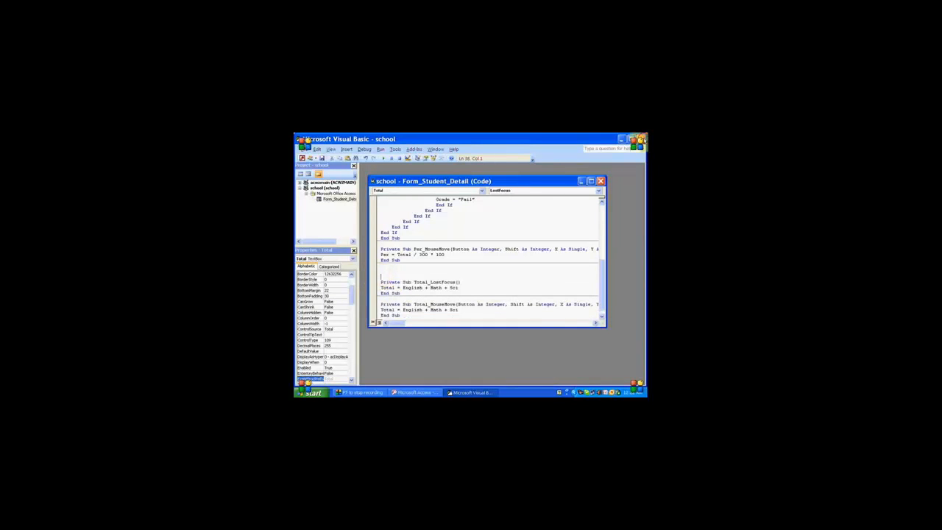
{"action": "left_click", "coordinate": [641, 138]}
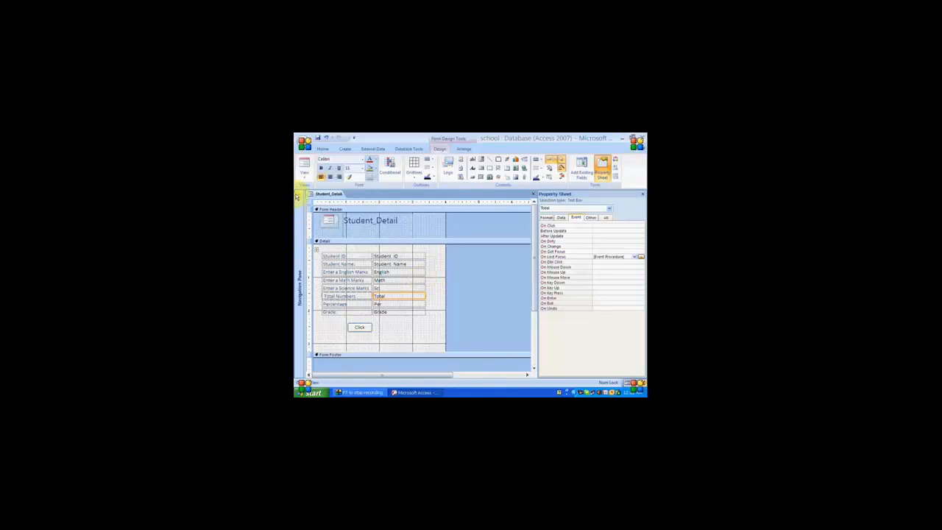
Show the form in Form View, set the first record's three marks to 10 each and move the focus past Total Numbers
{"action": "left_click", "coordinate": [304, 173]}
{"action": "left_click", "coordinate": [314, 193]}
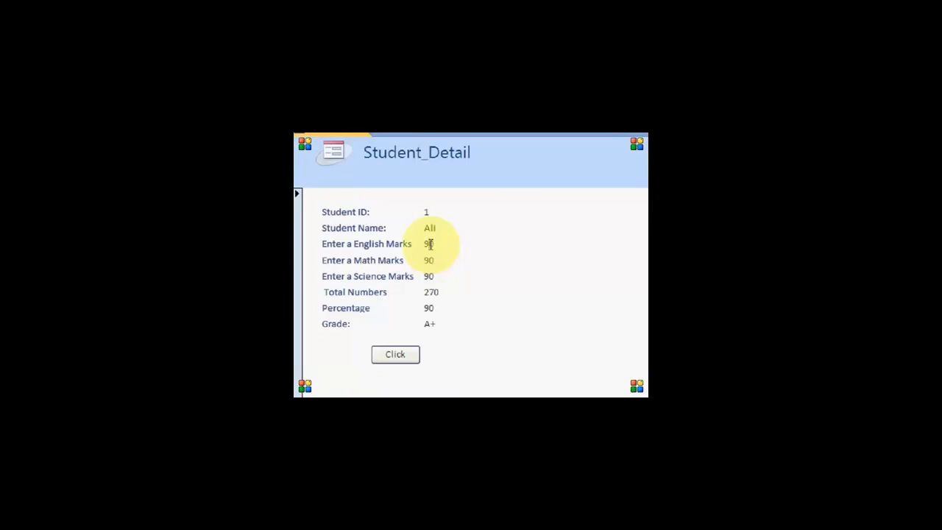
{"action": "double_click", "coordinate": [430, 244]}
{"action": "type", "text": "10"}
{"action": "key", "text": "Tab"}
{"action": "type", "text": "10"}
{"action": "key", "text": "Tab"}
{"action": "type", "text": "10"}
{"action": "key", "text": "Tab"}
{"action": "key", "text": "Tab"}
Set the English, Math and Science marks to 80 each and move the focus through and out of Total Numbers
{"action": "double_click", "coordinate": [429, 243]}
{"action": "type", "text": "80"}
{"action": "key", "text": "Tab"}
{"action": "type", "text": "80"}
{"action": "key", "text": "Tab"}
{"action": "type", "text": "80"}
{"action": "key", "text": "Tab"}
{"action": "key", "text": "Tab"}
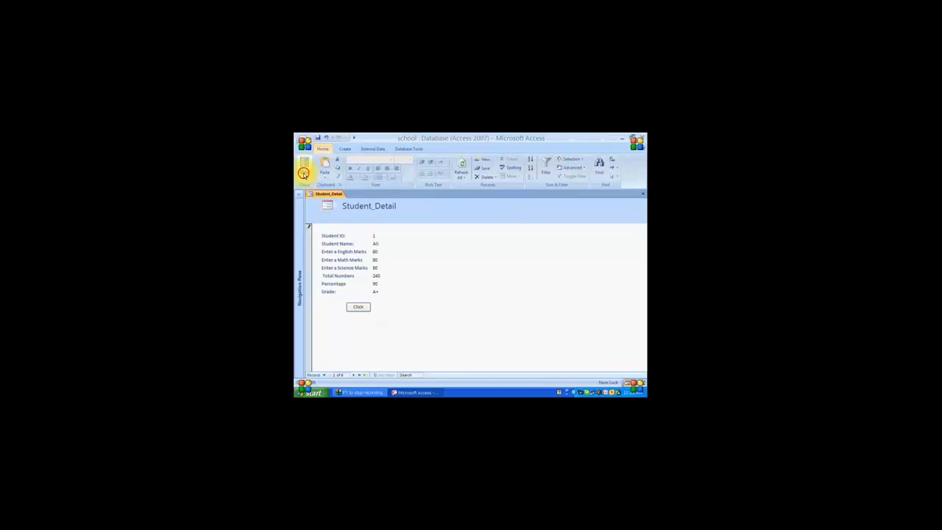
Switch the form to Design View and clear the Total text box's On Lost Focus event
{"action": "left_click", "coordinate": [304, 173]}
{"action": "left_click", "coordinate": [328, 227]}
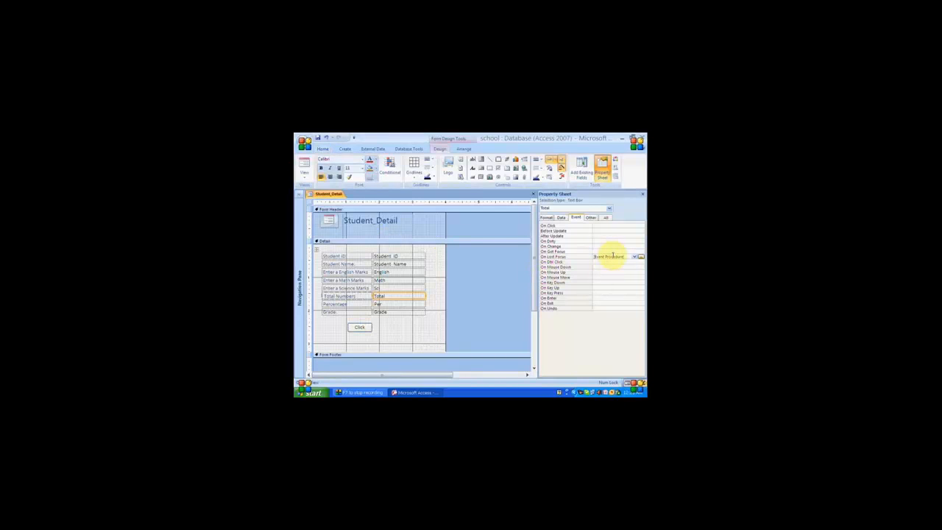
{"action": "left_click", "coordinate": [612, 255]}
{"action": "double_click", "coordinate": [613, 256]}
{"action": "key", "text": "Delete"}
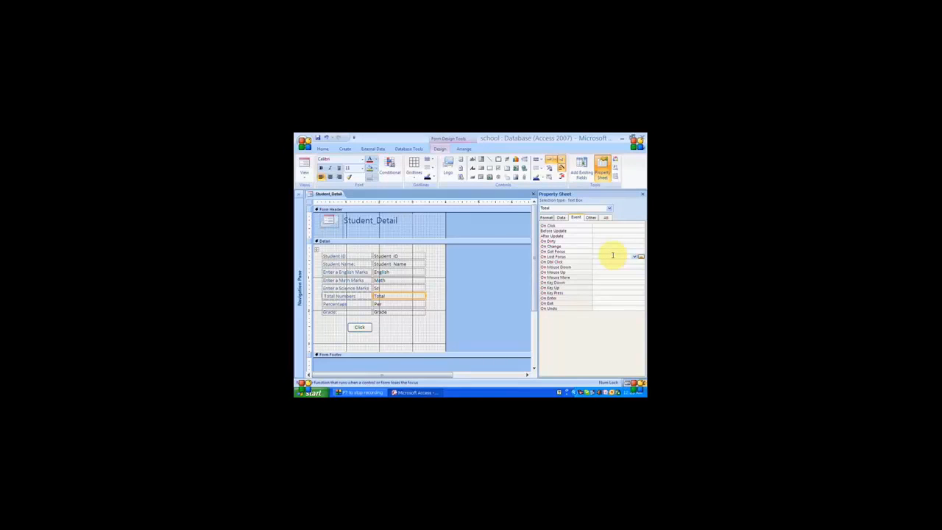